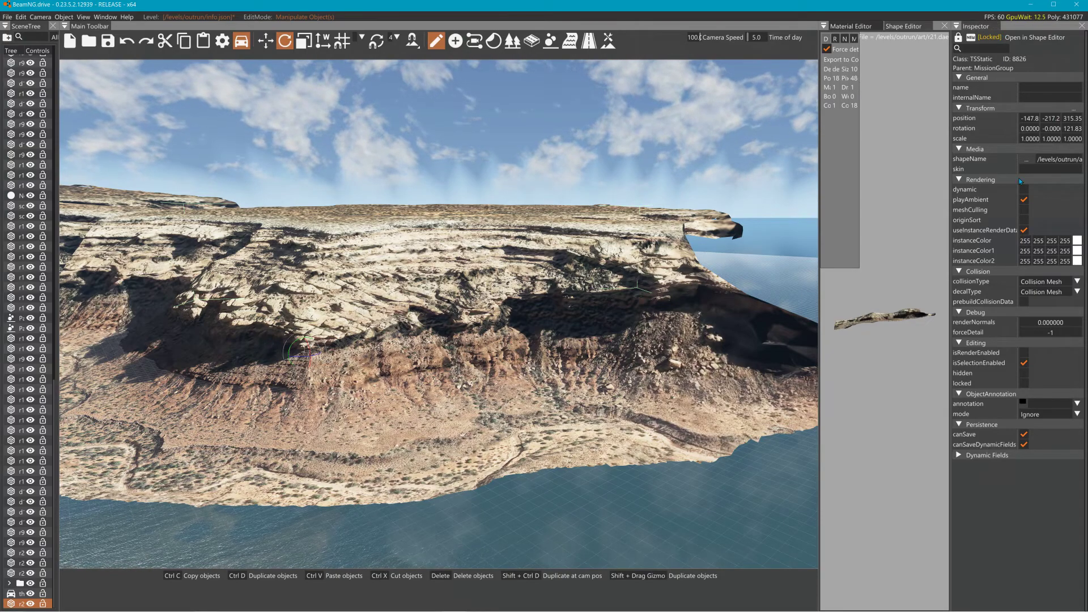
# - Set the selected cliff object's collision type to Visible Mesh and rebuild the level's collision
pyautogui.click(1043, 281)
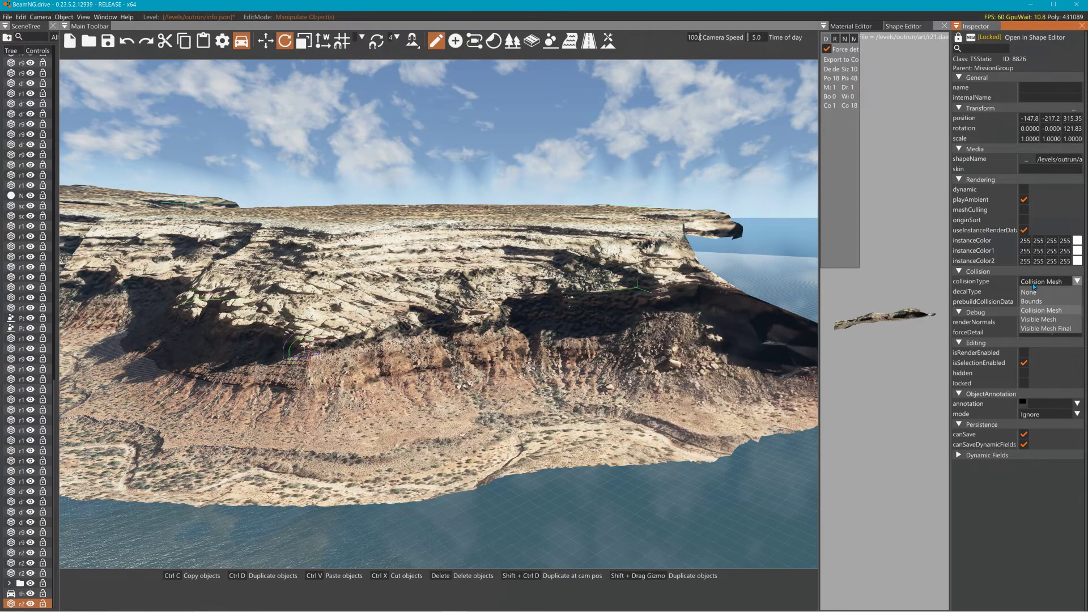
pyautogui.click(1039, 320)
pyautogui.moveTo(418, 245); pyautogui.dragTo(435, 202, button='right')
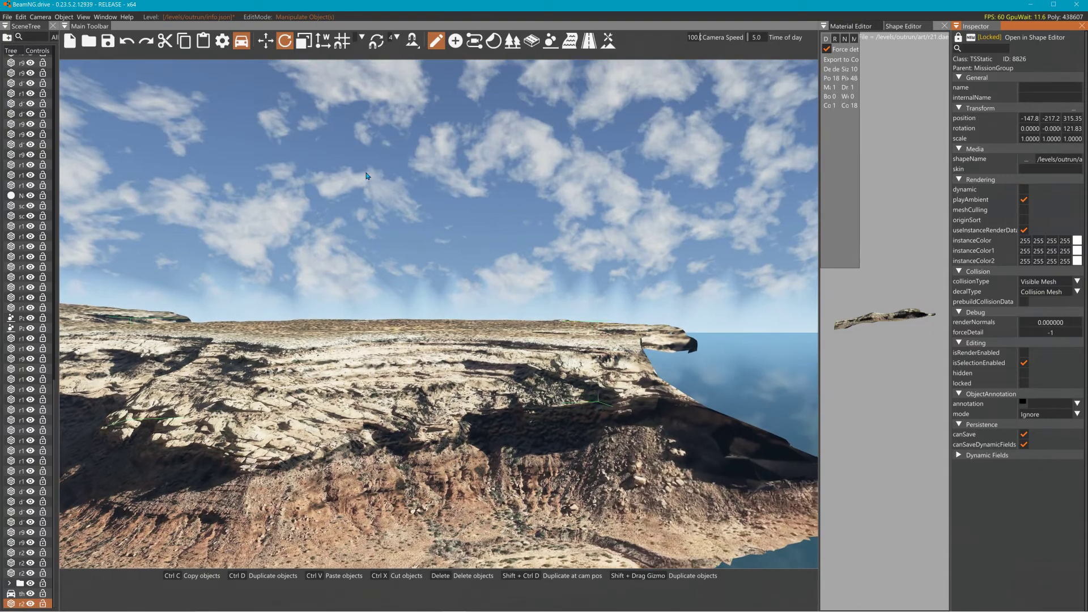
pyautogui.click(21, 17)
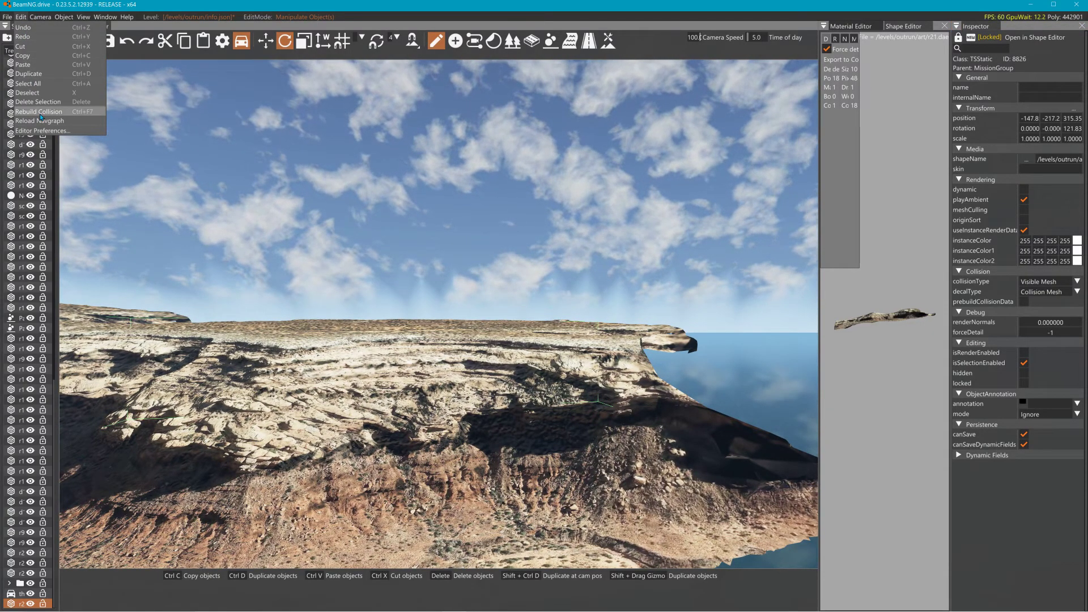
pyautogui.click(40, 115)
# - Fly onto the top of the cliff, leave the editor, bring the truck there and drive it to test the collision
pyautogui.moveTo(351, 185); pyautogui.dragTo(303, 193, button='right')
pyautogui.press('w')
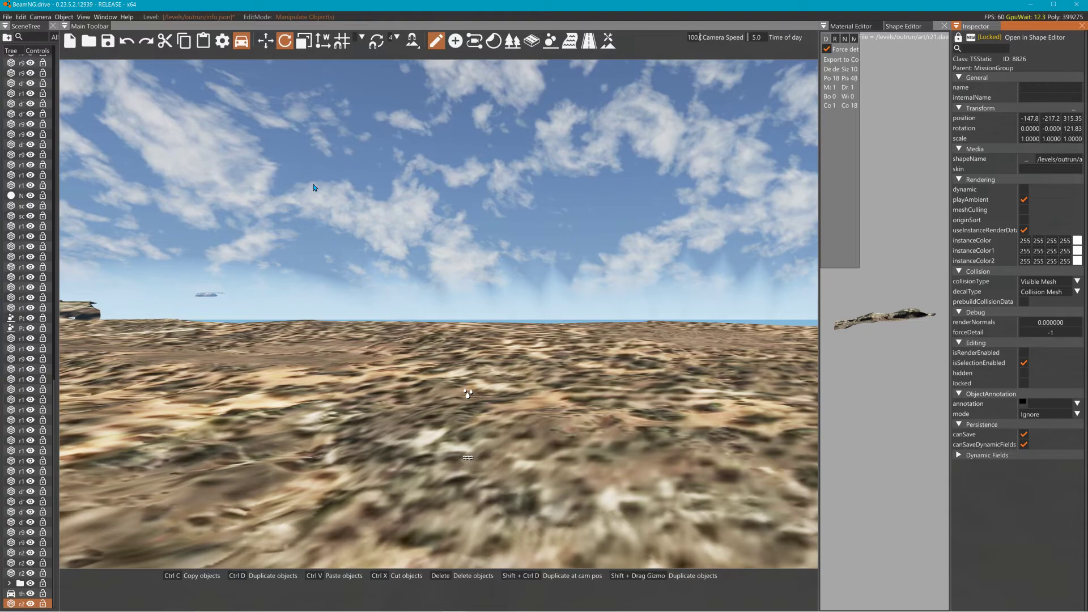
pyautogui.press('F11')
pyautogui.press('F7')
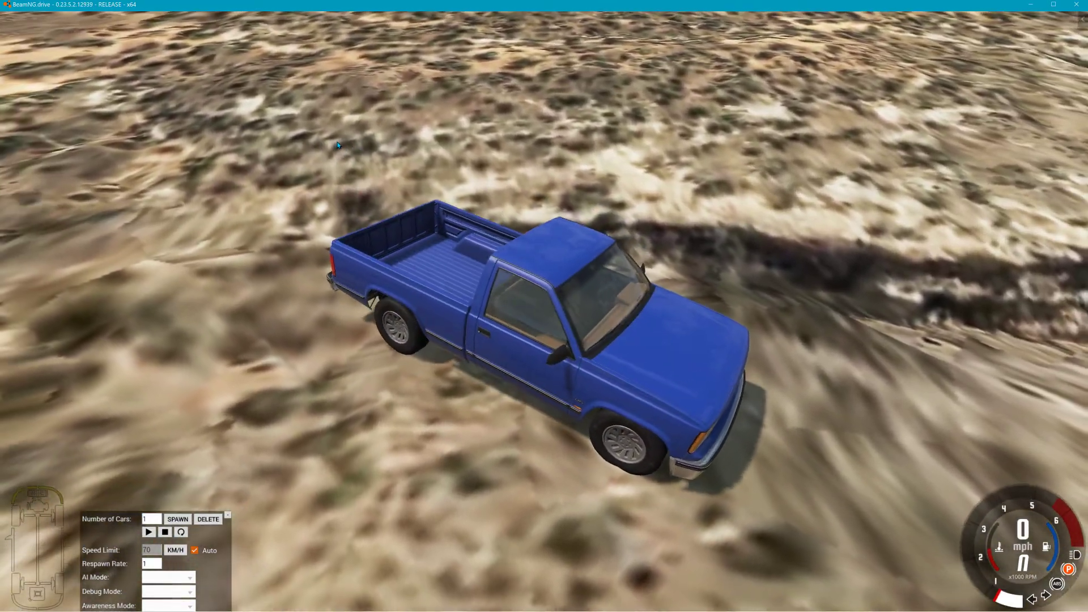
pyautogui.press('Up')
pyautogui.scroll(-10, 544, 306)
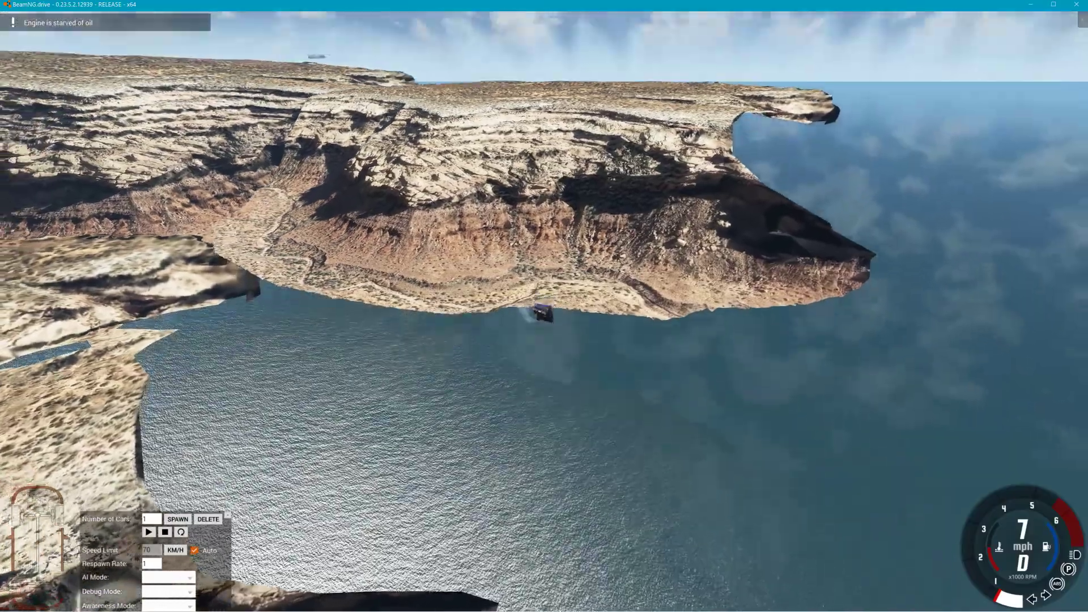
# - Switch to the Blender window containing the cliff model
pyautogui.hotkey('alt', 'Tab')
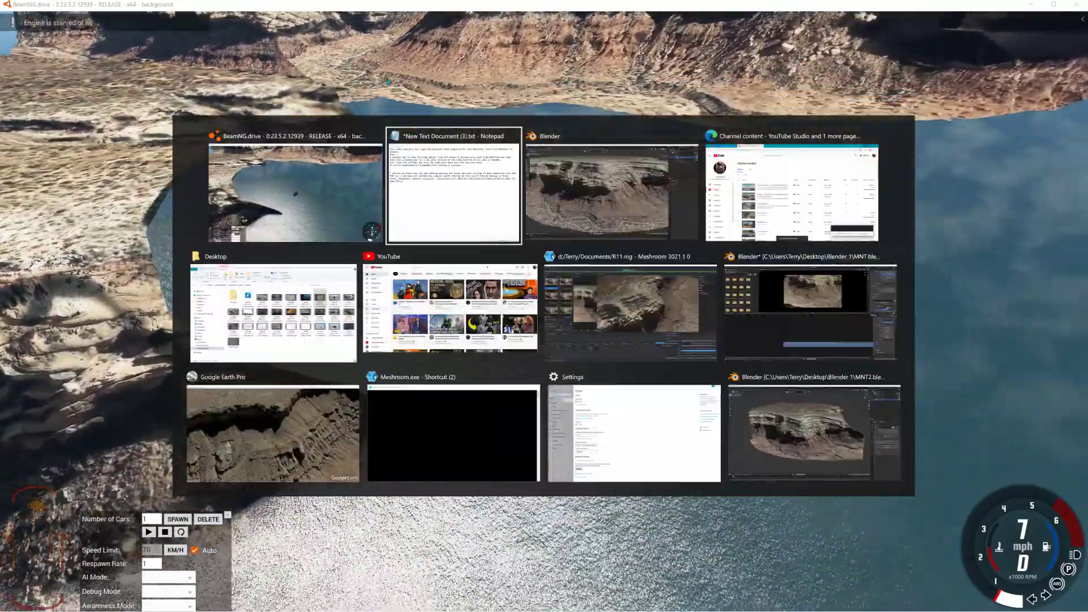
pyautogui.hotkey('alt', 'Tab')
pyautogui.hotkey('alt', 'Tab')
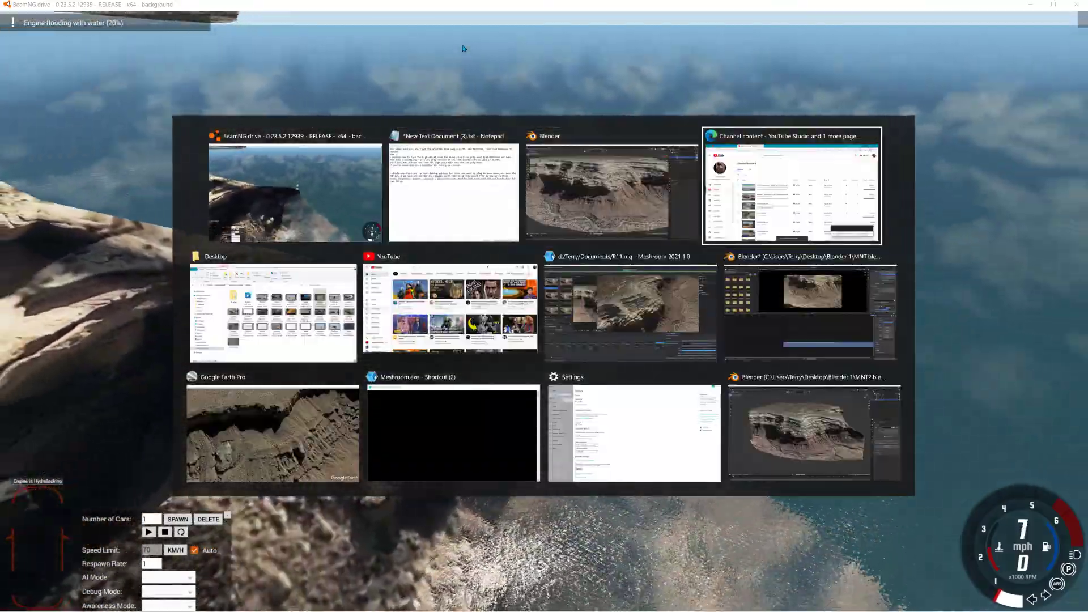
pyautogui.hotkey('alt', 'Tab')
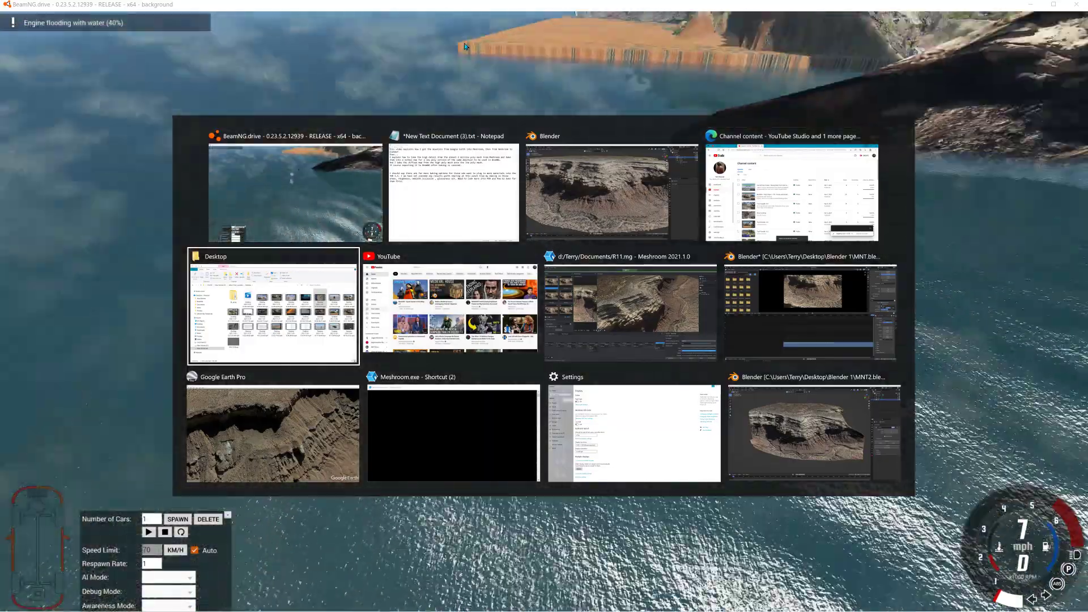
pyautogui.hotkey('alt', 'Tab')
pyautogui.hotkey('alt', 'Tab')
pyautogui.hotkey('alt', 'Tab')
pyautogui.hotkey('alt', 'Tab')
pyautogui.hotkey('alt', 'Tab')
pyautogui.hotkey('alt', 'Tab')
pyautogui.hotkey('alt', 'Tab')
pyautogui.hotkey('alt', 'Tab')
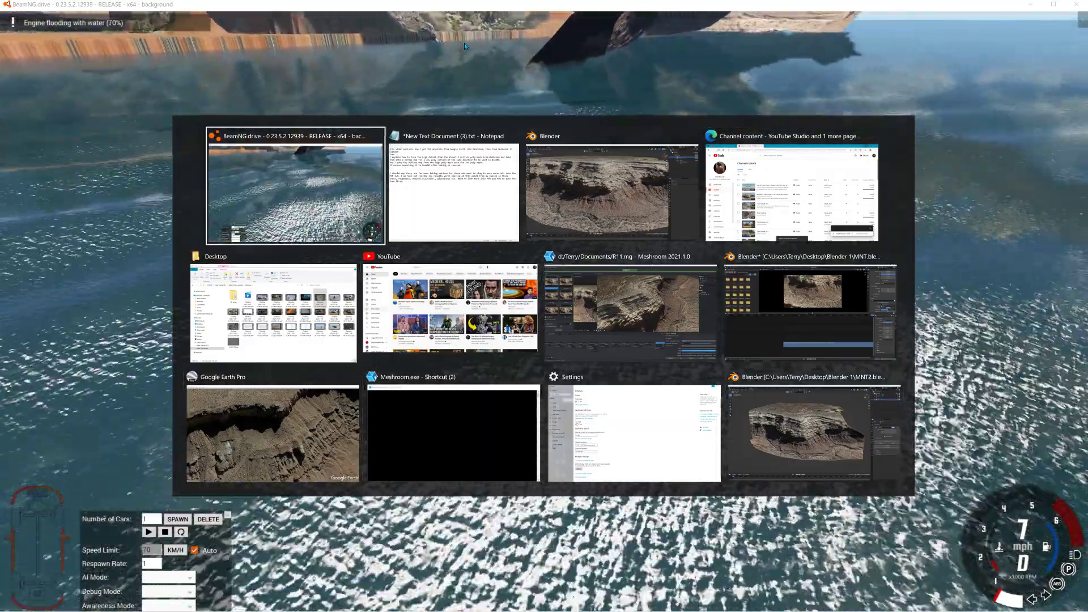
pyautogui.hotkey('alt', 'Tab')
pyautogui.hotkey('alt', 'Tab')
# - Examine the Colmesh-1, r21_a400 and r21_a1000 objects under start01, alternating between the two detail levels
pyautogui.click(971, 84)
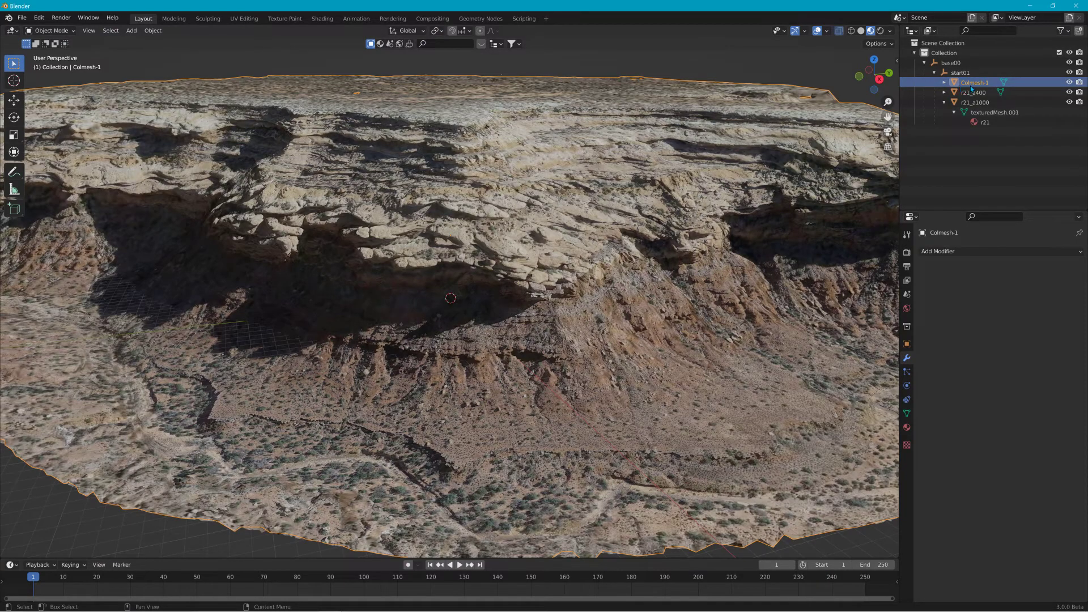
pyautogui.click(978, 103)
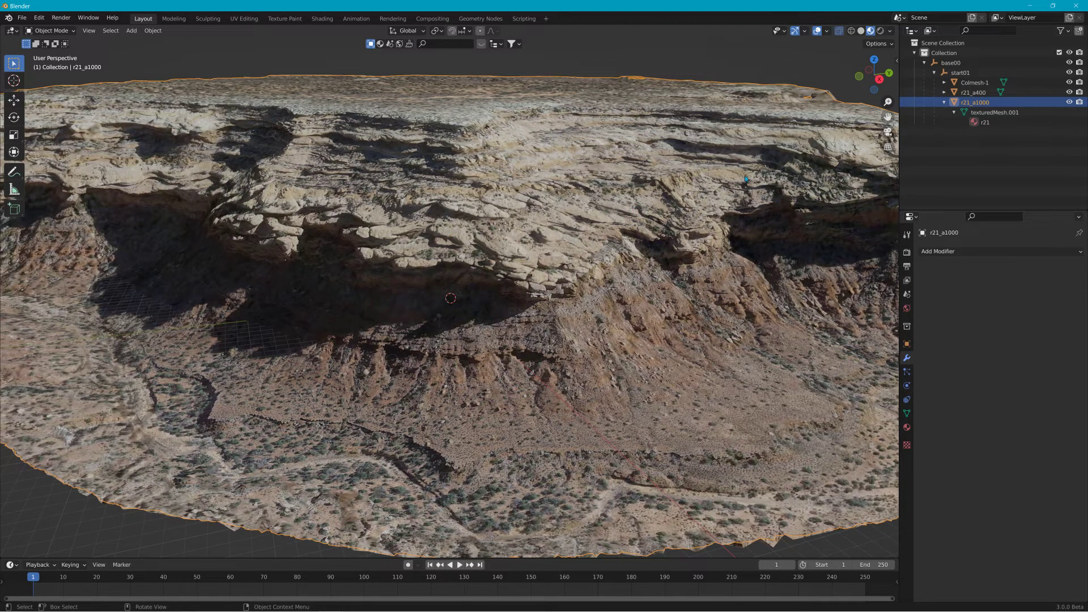
pyautogui.click(977, 94)
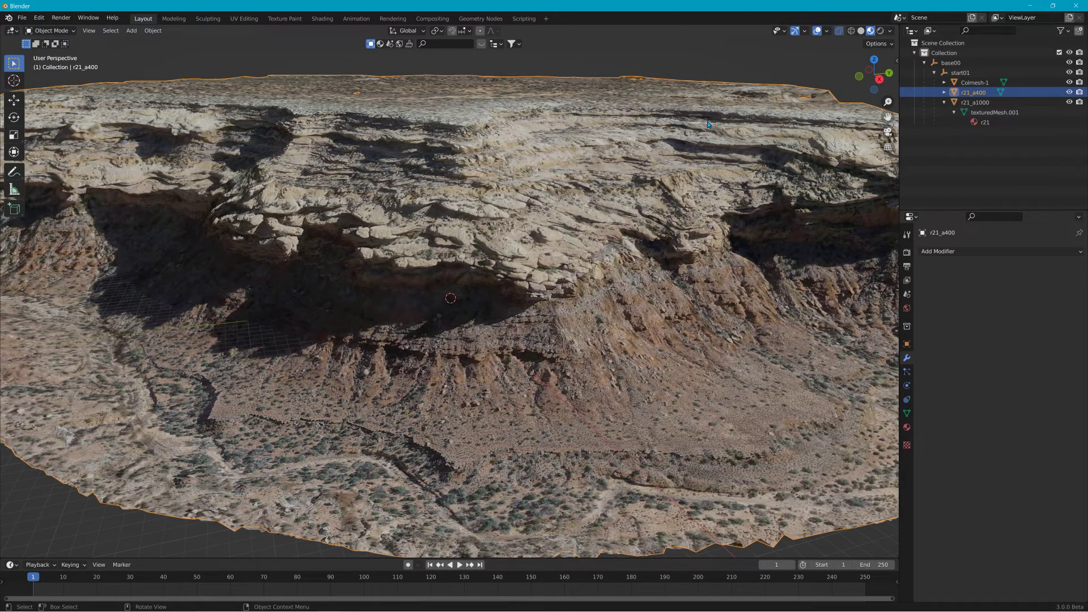
pyautogui.click(984, 103)
pyautogui.click(984, 94)
pyautogui.click(984, 104)
pyautogui.click(983, 94)
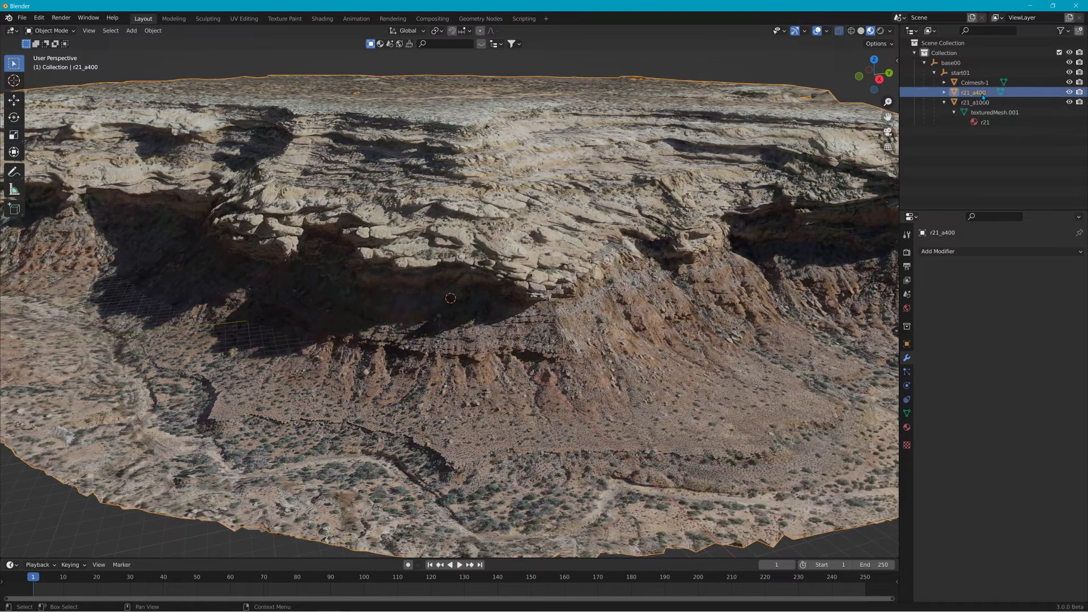
pyautogui.click(983, 103)
pyautogui.click(983, 94)
pyautogui.click(983, 101)
pyautogui.click(985, 91)
# - Delete the Colmesh-1 and r21_a400 objects, keeping only r21_a1000 under start01
pyautogui.click(985, 83)
pyautogui.press('Delete')
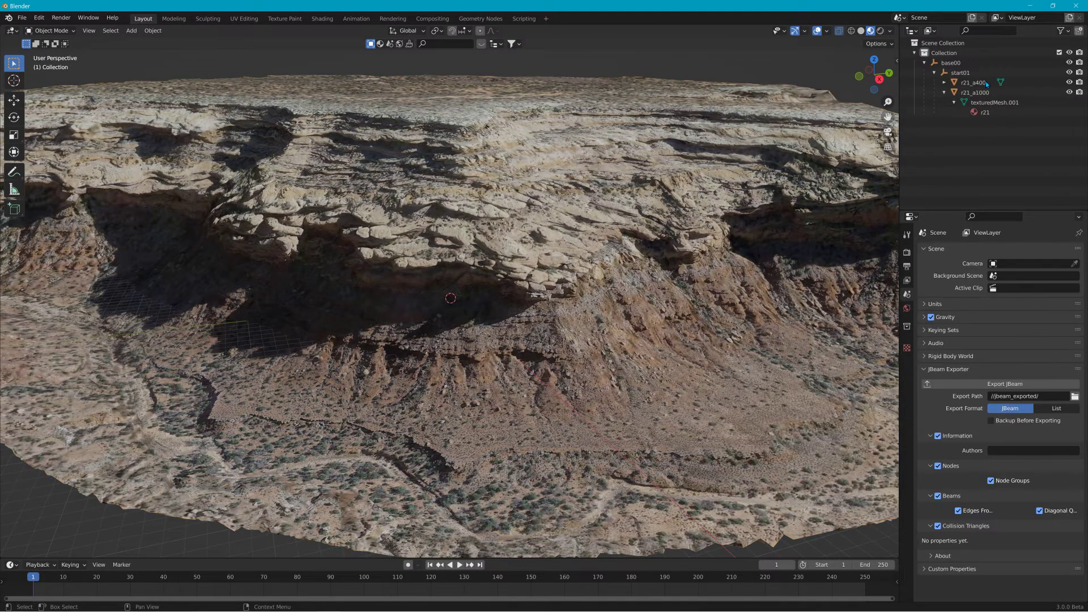
pyautogui.click(984, 84)
pyautogui.press('Delete')
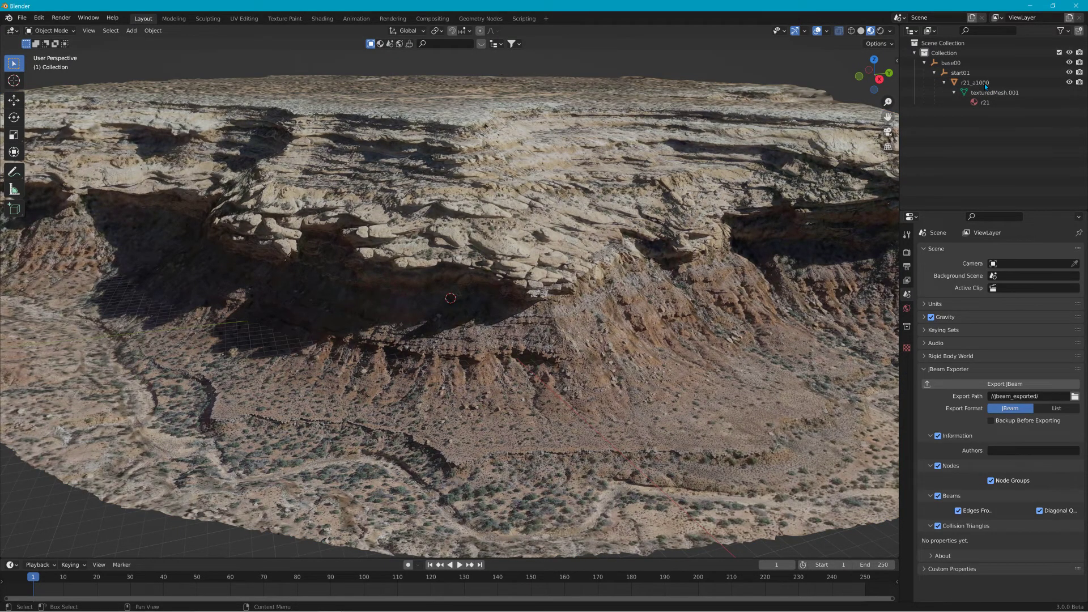
# - Rename the remaining r21_a1000 object to r21
pyautogui.click(984, 83)
pyautogui.doubleClick(984, 85)
pyautogui.moveTo(992, 84); pyautogui.dragTo(973, 83)
pyautogui.hotkey('shift', 'Left')
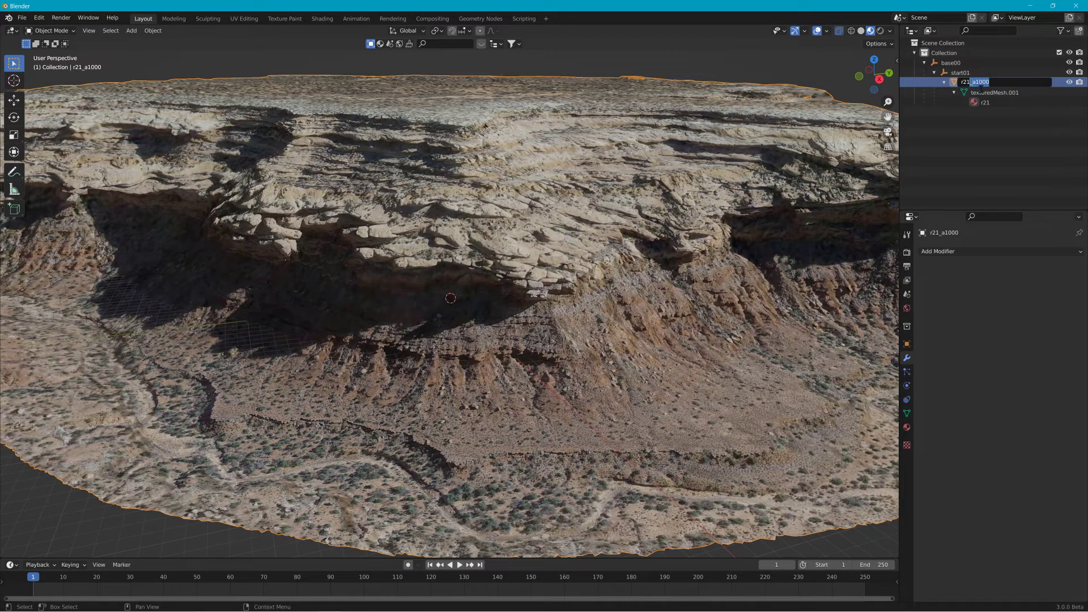
pyautogui.press('BackSpace')
pyautogui.press('Return')
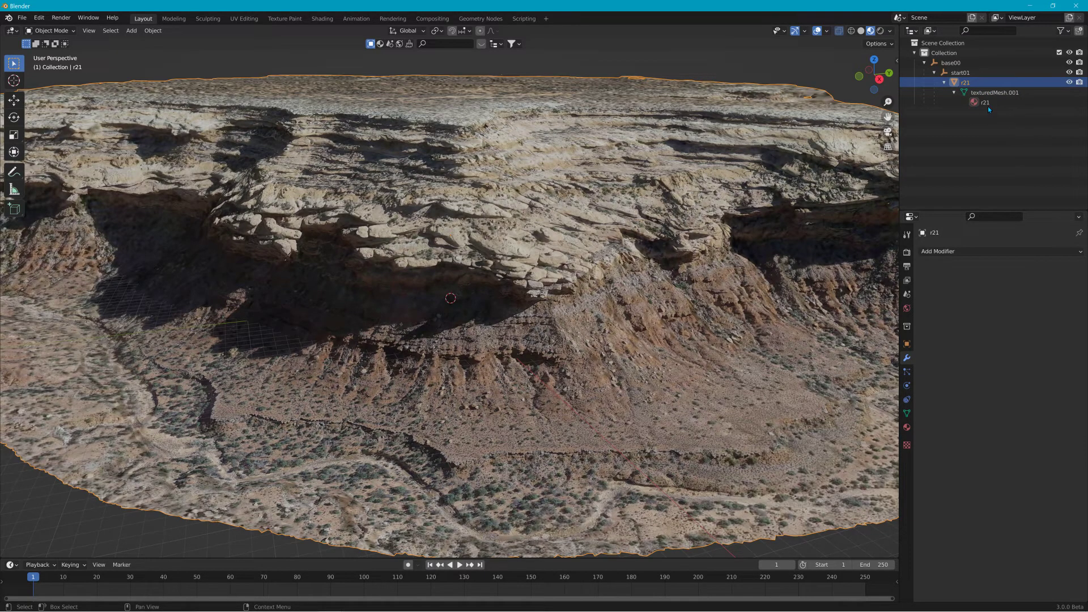
# - Rename the r21 mesh object under start01 to r21_a1000 as the high-detail level
pyautogui.click(964, 73)
pyautogui.click(956, 63)
pyautogui.click(961, 74)
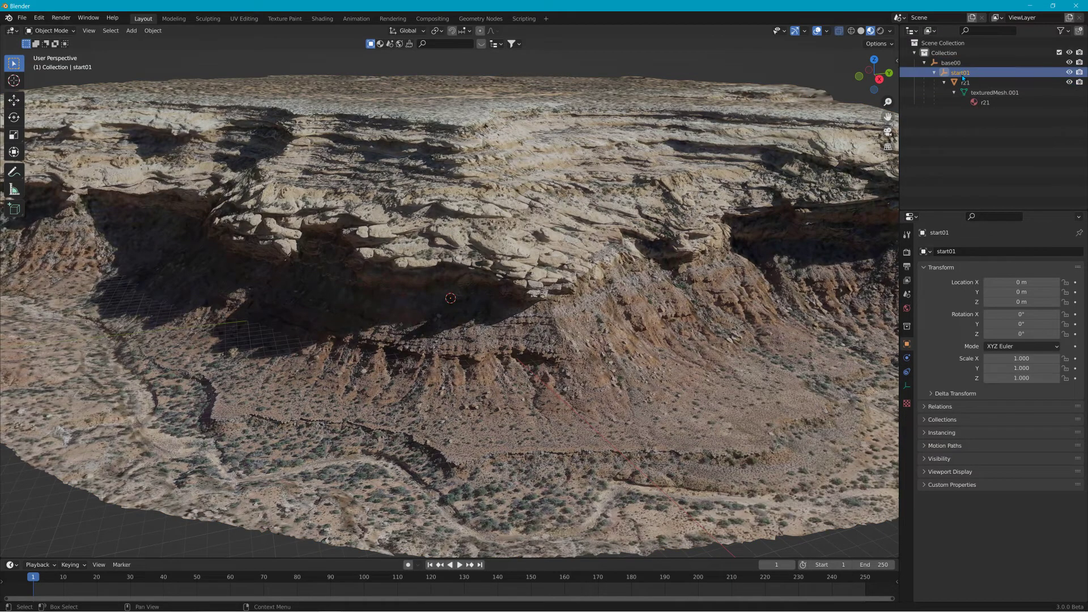
pyautogui.click(965, 84)
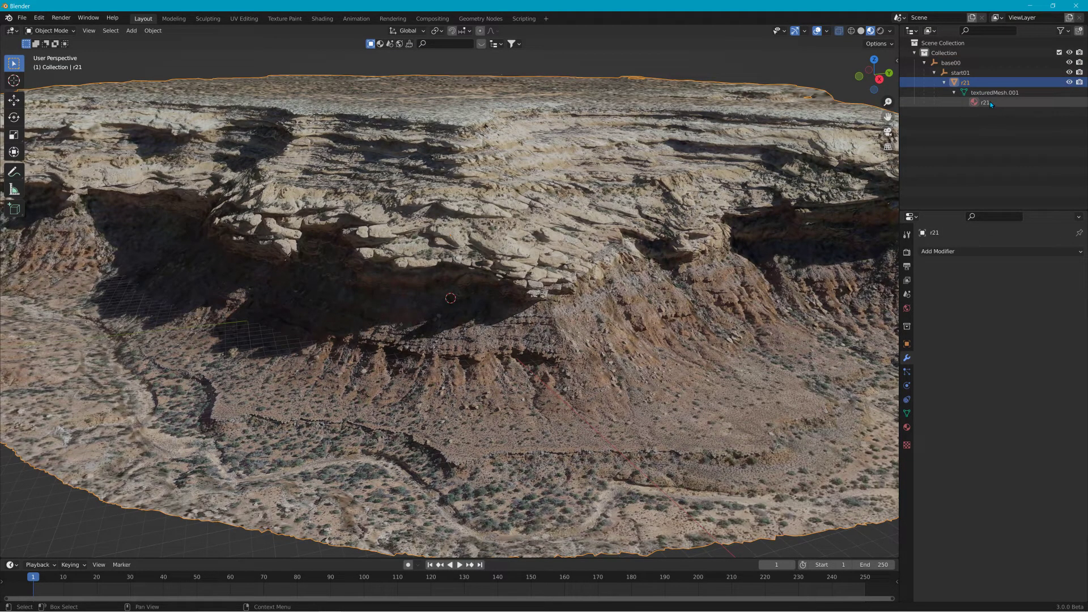
pyautogui.doubleClick(978, 84)
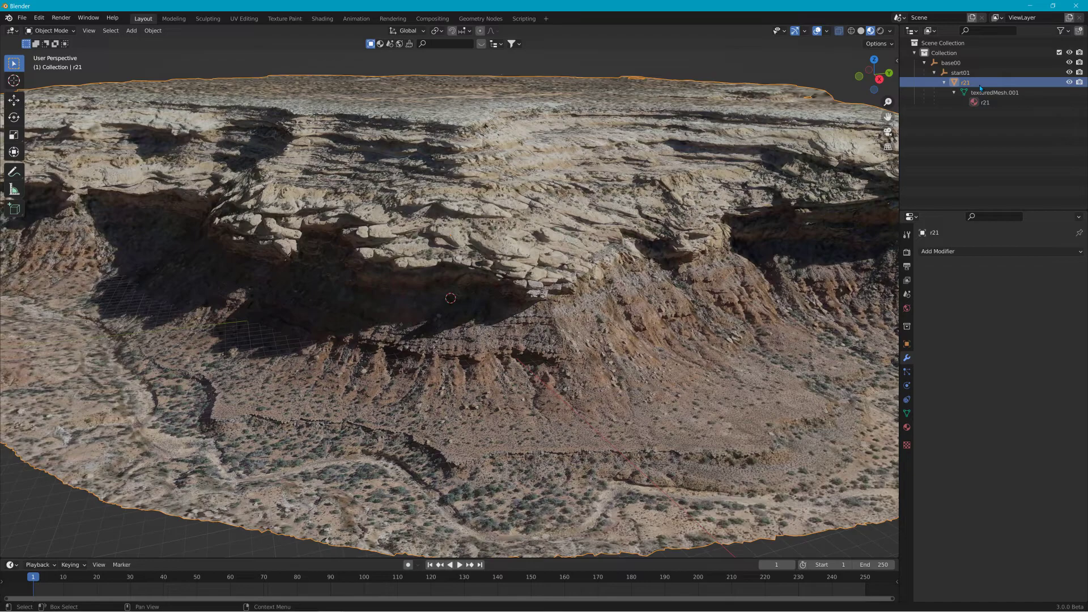
pyautogui.press('End')
pyautogui.write('_')
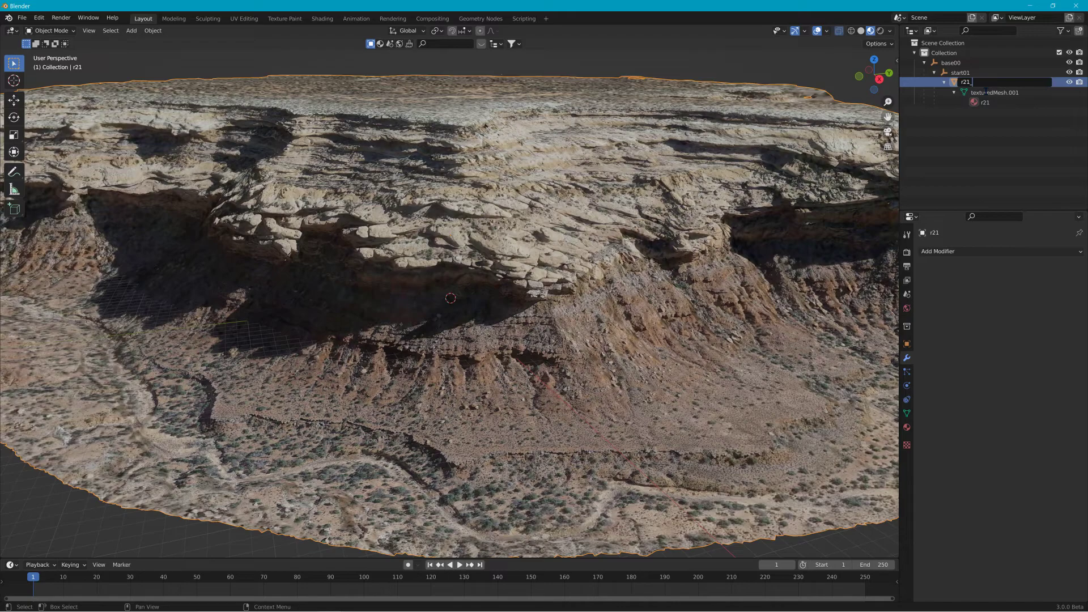
pyautogui.write('_a1000')
pyautogui.press('Return')
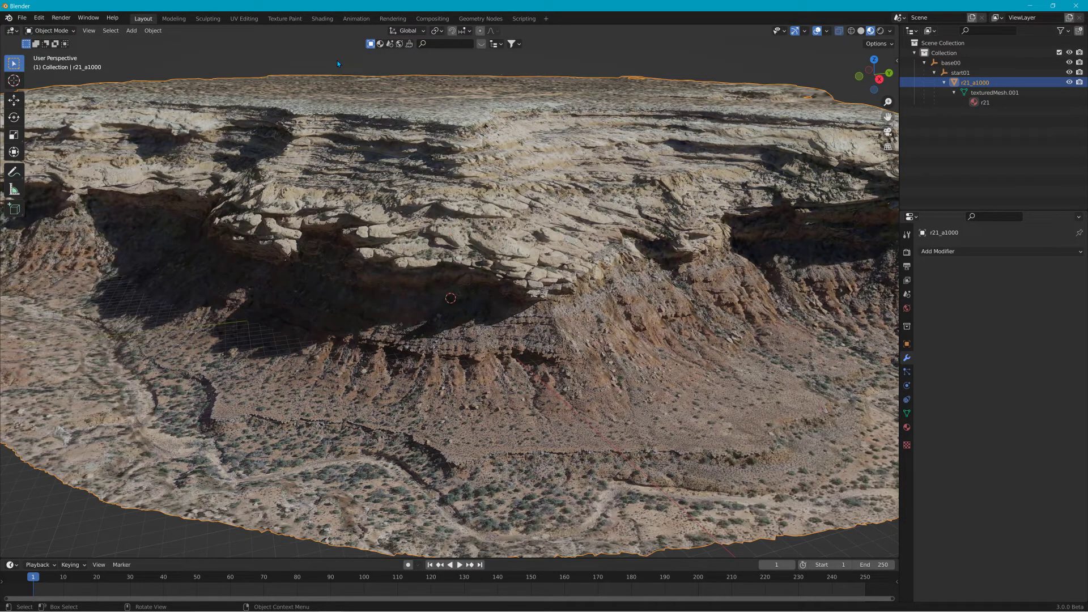
# - Duplicate r21_a1000 in place and rename the copy to r21_a400
pyautogui.hotkey('shift', 'd')
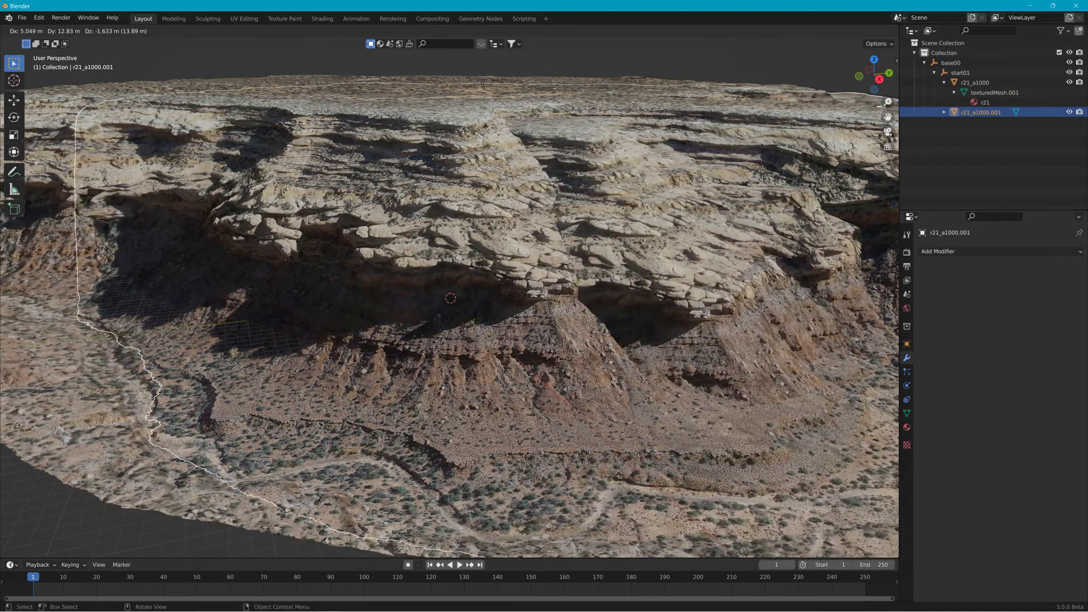
pyautogui.rightClick(483, 81)
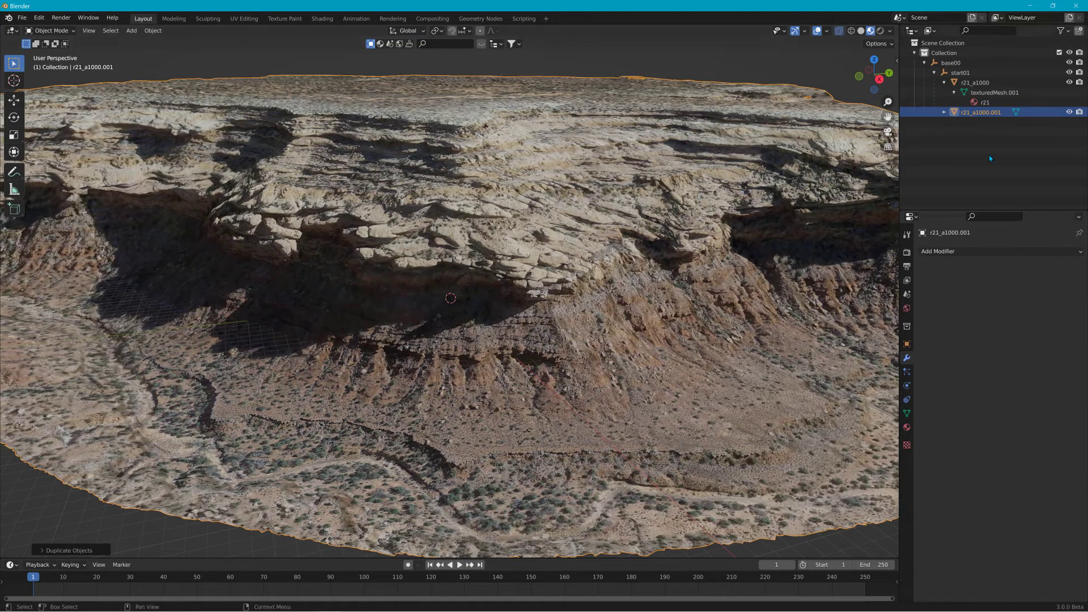
pyautogui.click(976, 119)
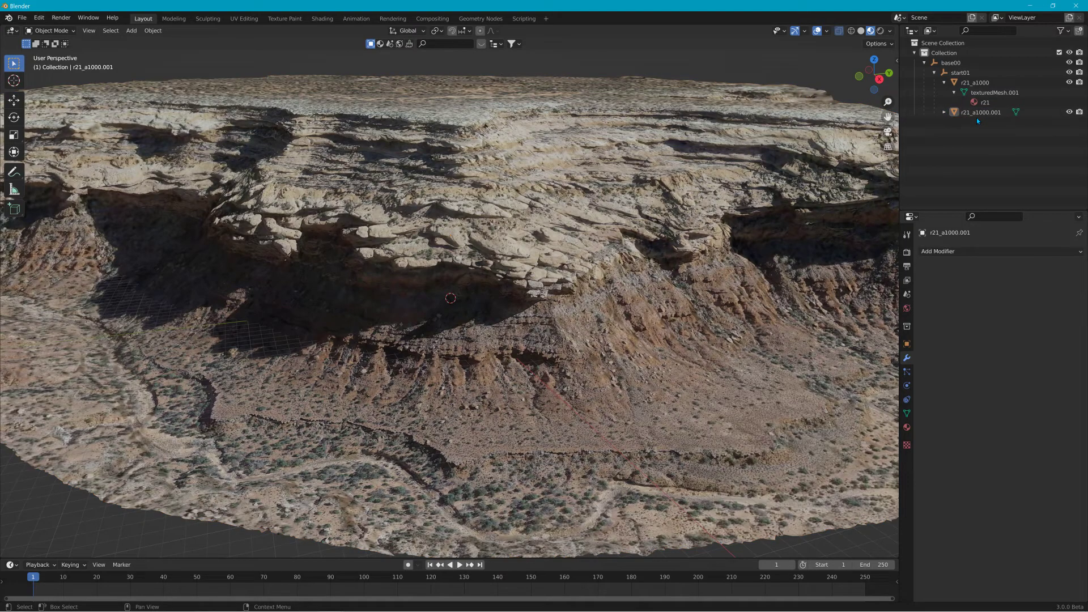
pyautogui.doubleClick(977, 117)
pyautogui.moveTo(976, 120); pyautogui.dragTo(1018, 120)
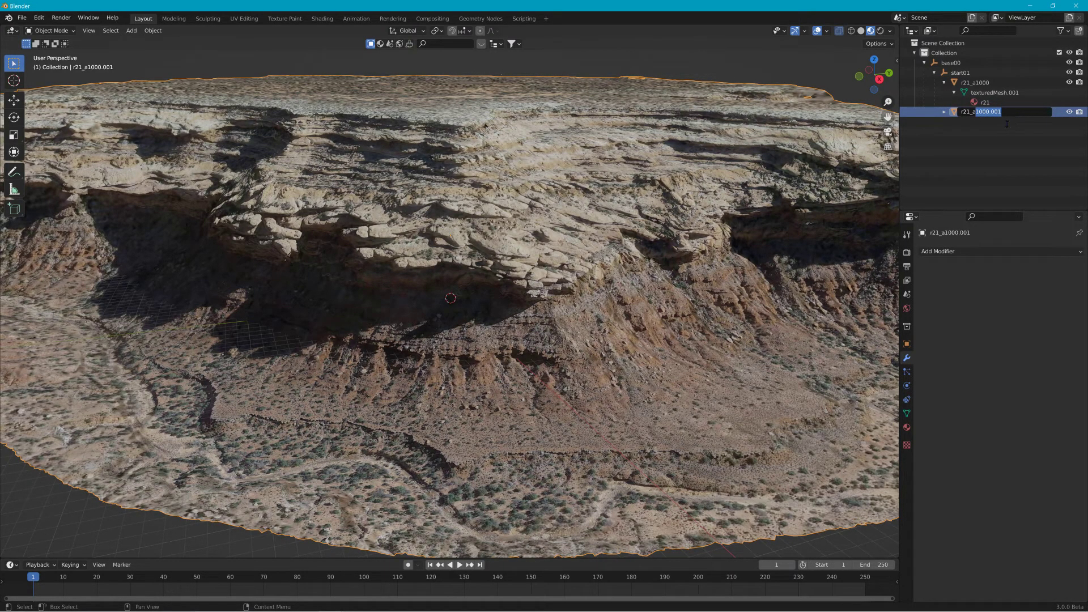
pyautogui.write('400')
pyautogui.press('Return')
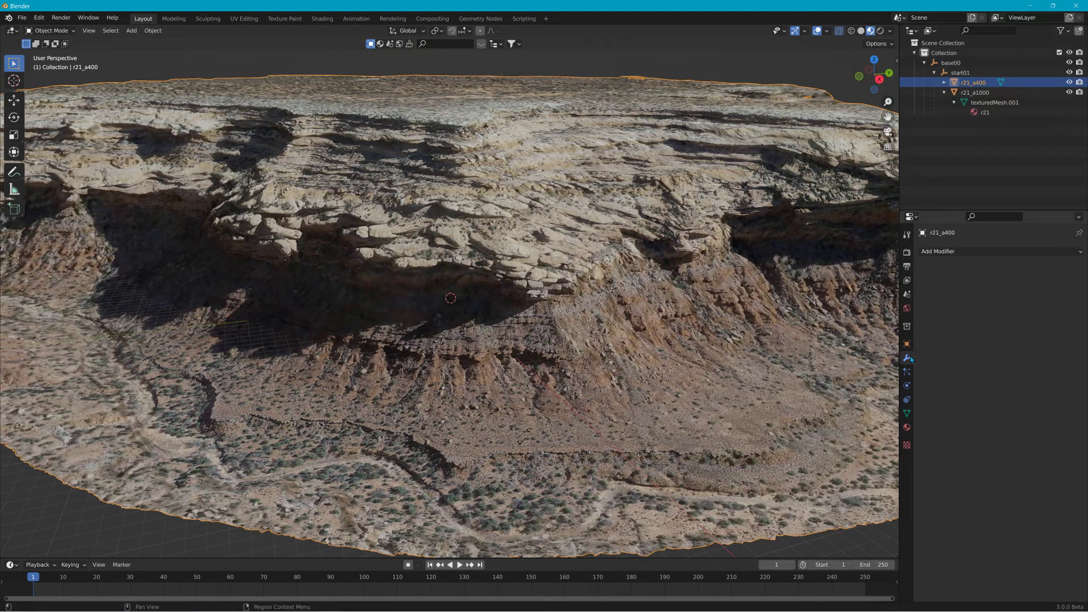
# - Hide r21_a1000, then add a Decimate modifier with a ratio of 0.1 to r21_a400 and apply it
pyautogui.click(1067, 91)
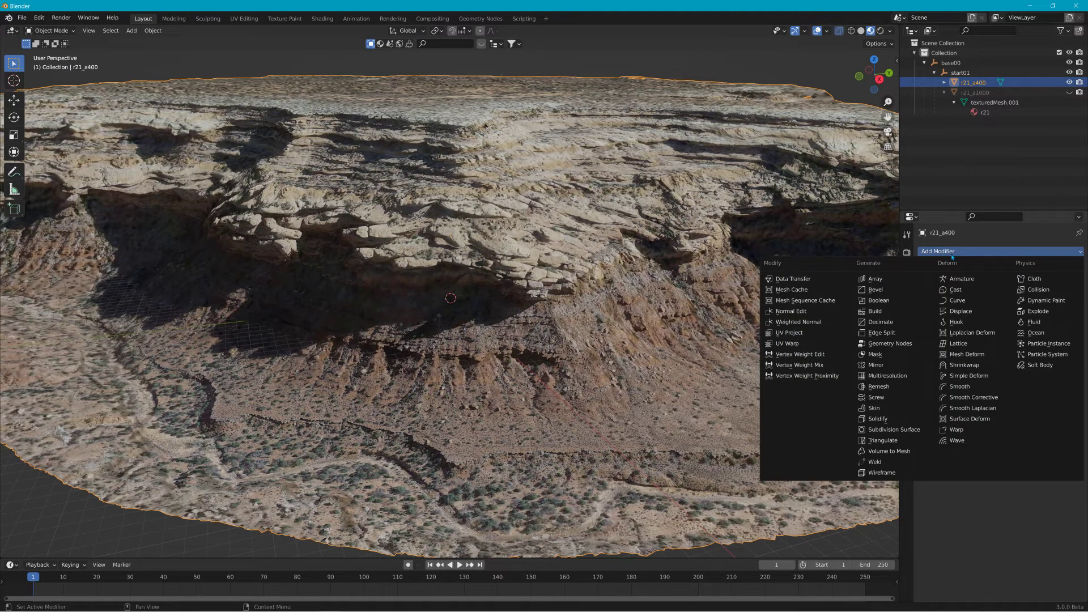
pyautogui.click(880, 322)
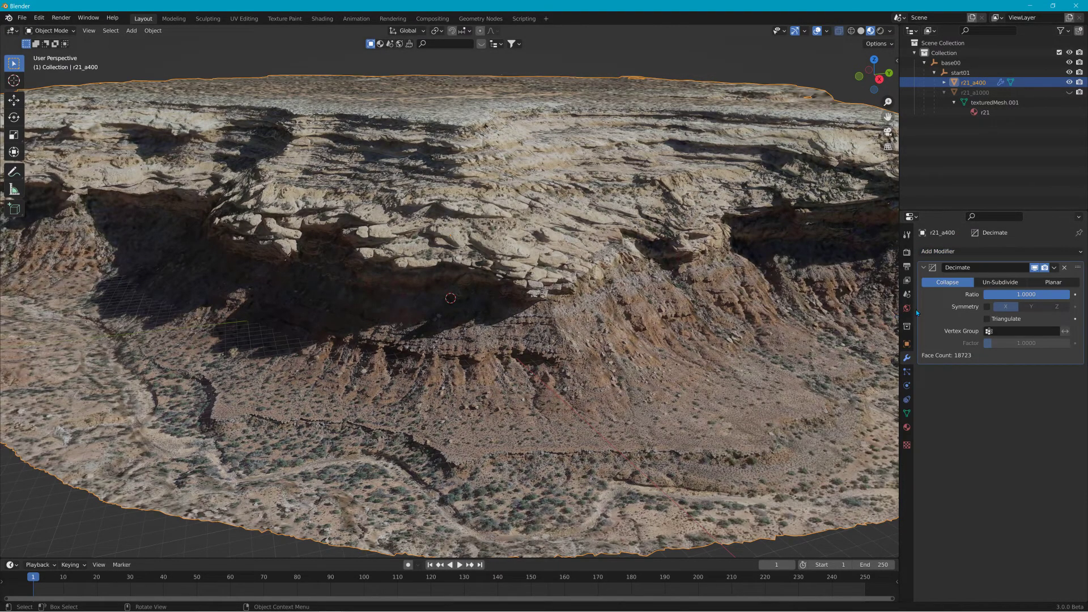
pyautogui.doubleClick(1031, 300)
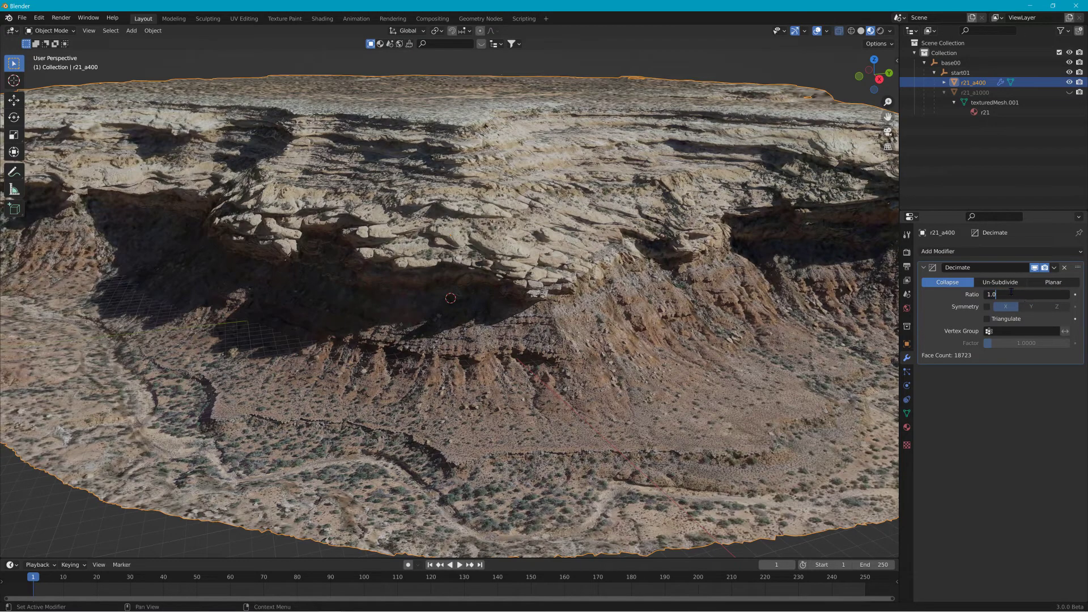
pyautogui.write('0.1')
pyautogui.press('Return')
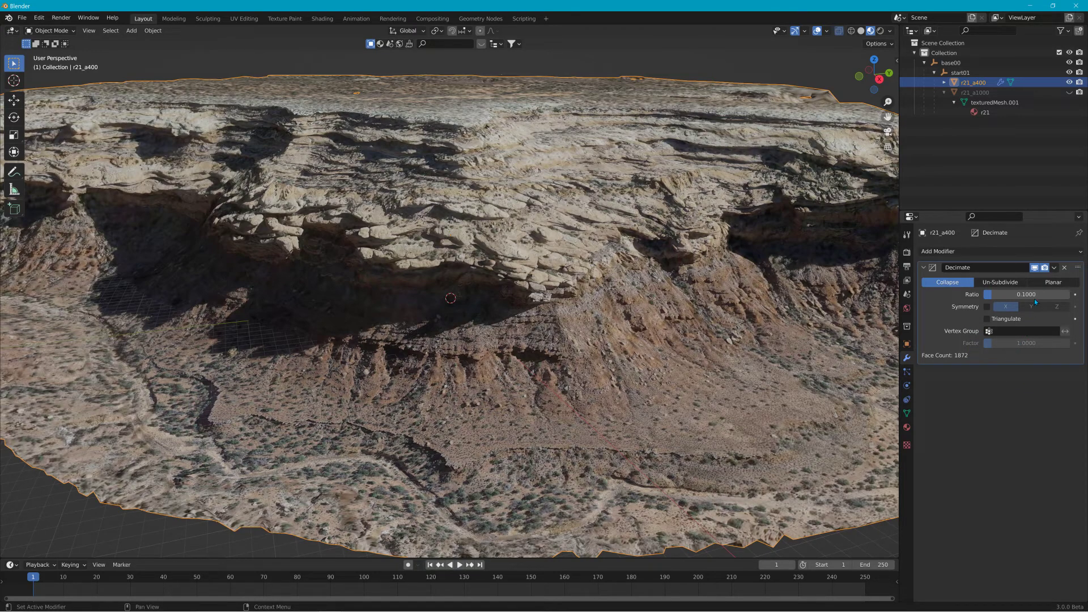
pyautogui.click(1054, 268)
pyautogui.click(1020, 274)
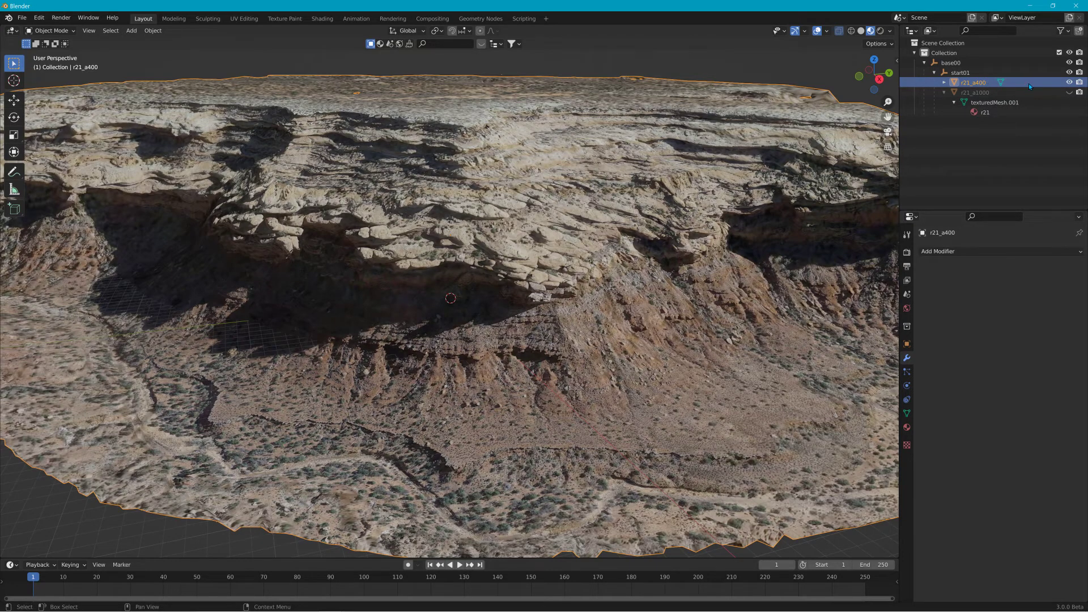
# - Show r21_a1000 again, toggling its visibility to compare it with the decimated r21_a400
pyautogui.click(1069, 92)
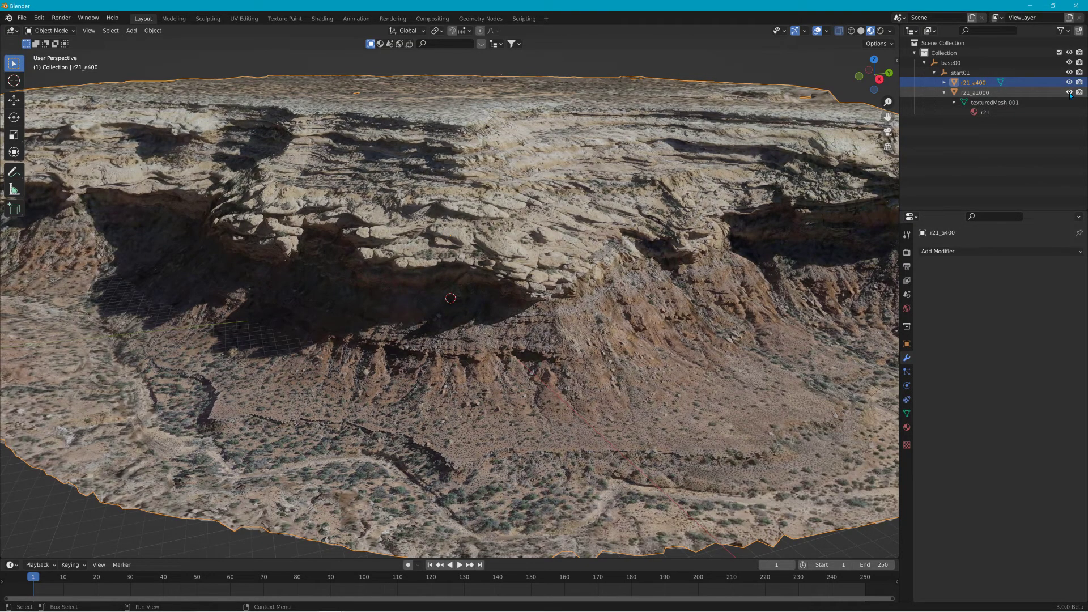
pyautogui.click(1069, 92)
pyautogui.click(1069, 92)
pyautogui.click(1069, 92)
pyautogui.click(1069, 91)
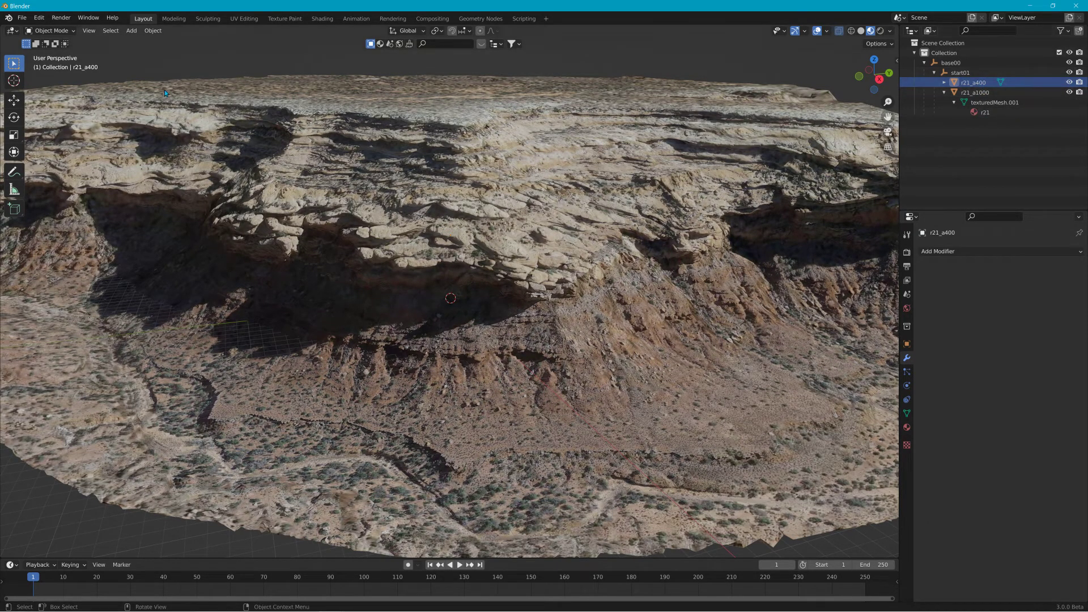
# - Add a Plain Axes empty to the scene
pyautogui.click(110, 31)
pyautogui.moveTo(131, 31)
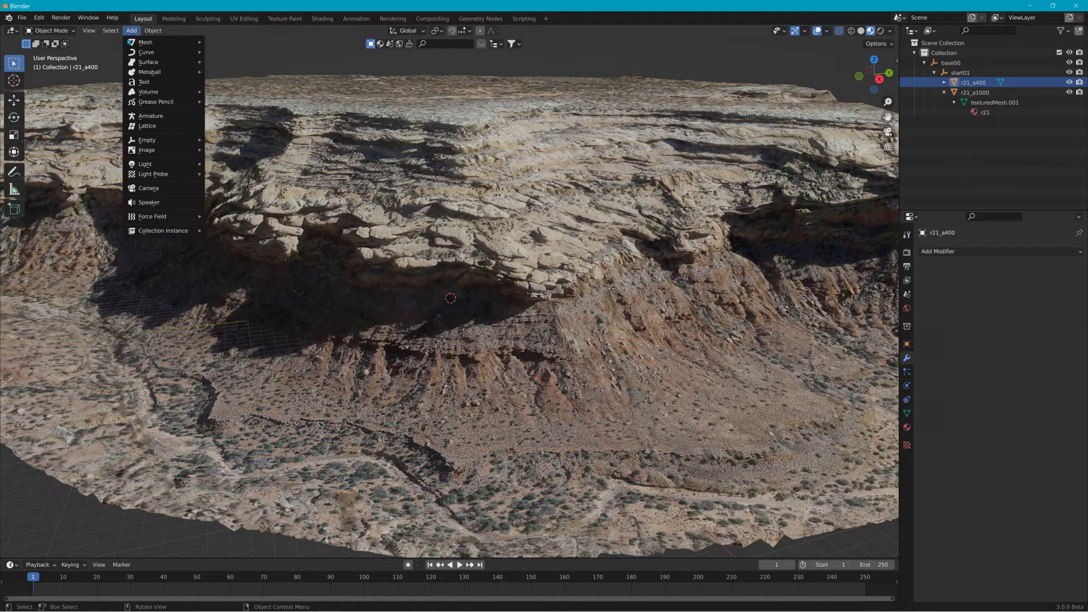
pyautogui.moveTo(157, 143)
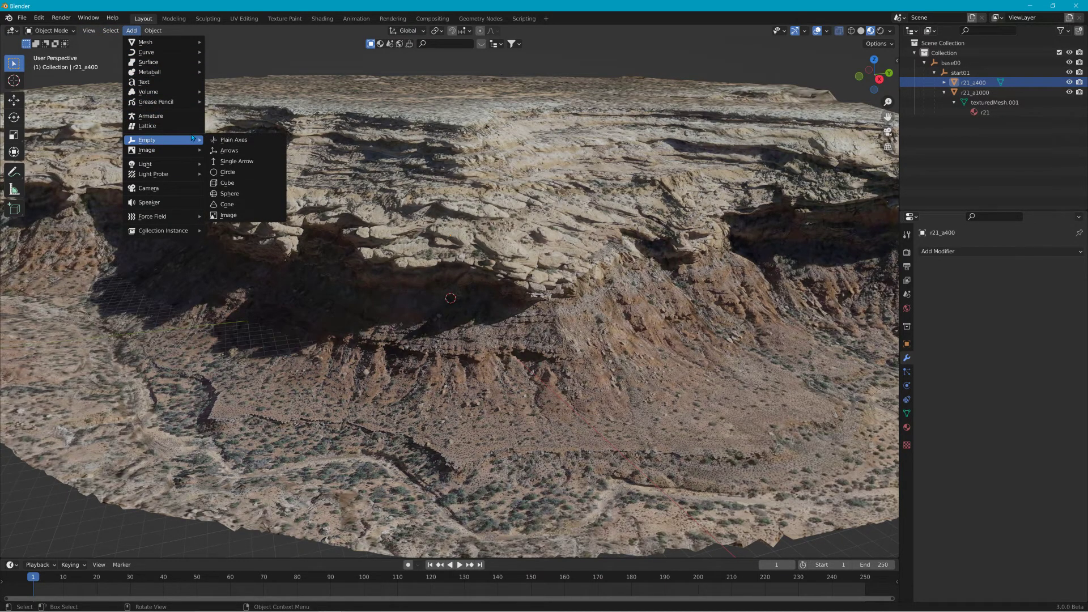
pyautogui.click(236, 140)
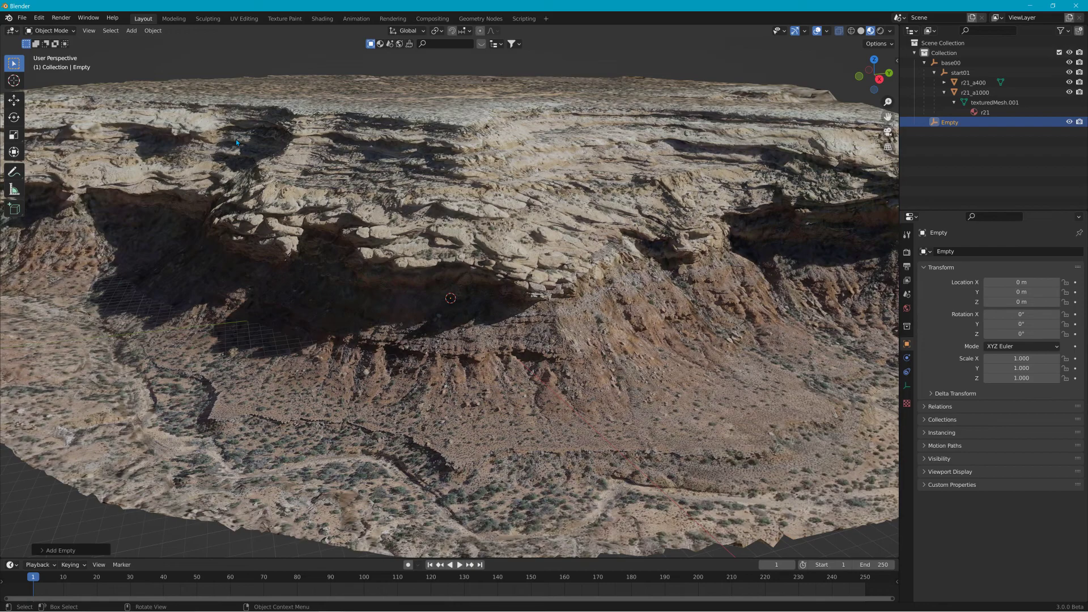
# - Rename the new empty to bb_autobillboard25 and parent it to base00
pyautogui.doubleClick(954, 123)
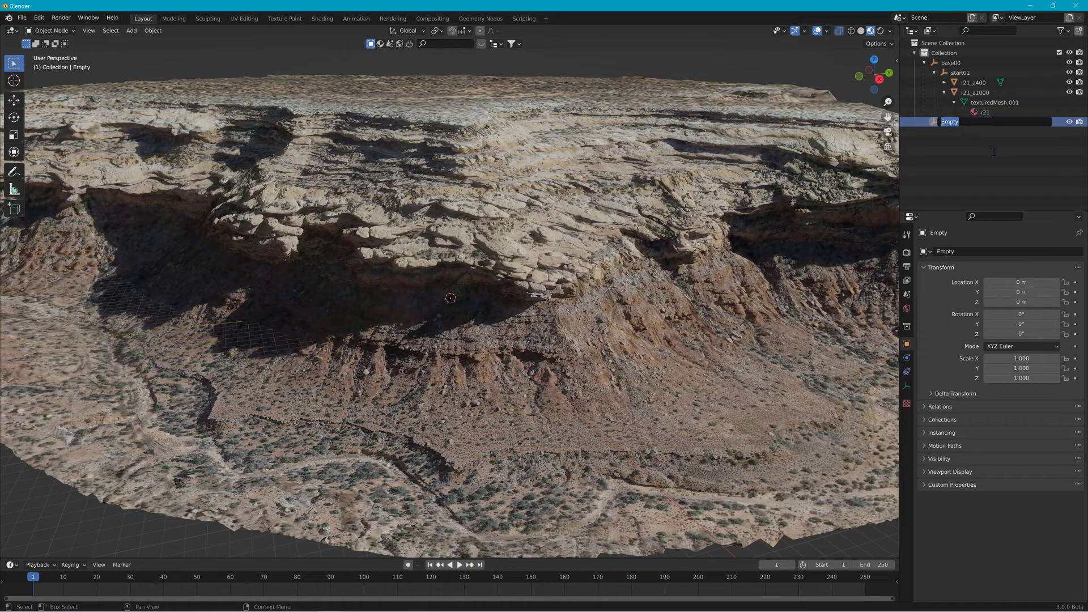
pyautogui.write('bb')
pyautogui.write('_autobillboard25')
pyautogui.press('Return')
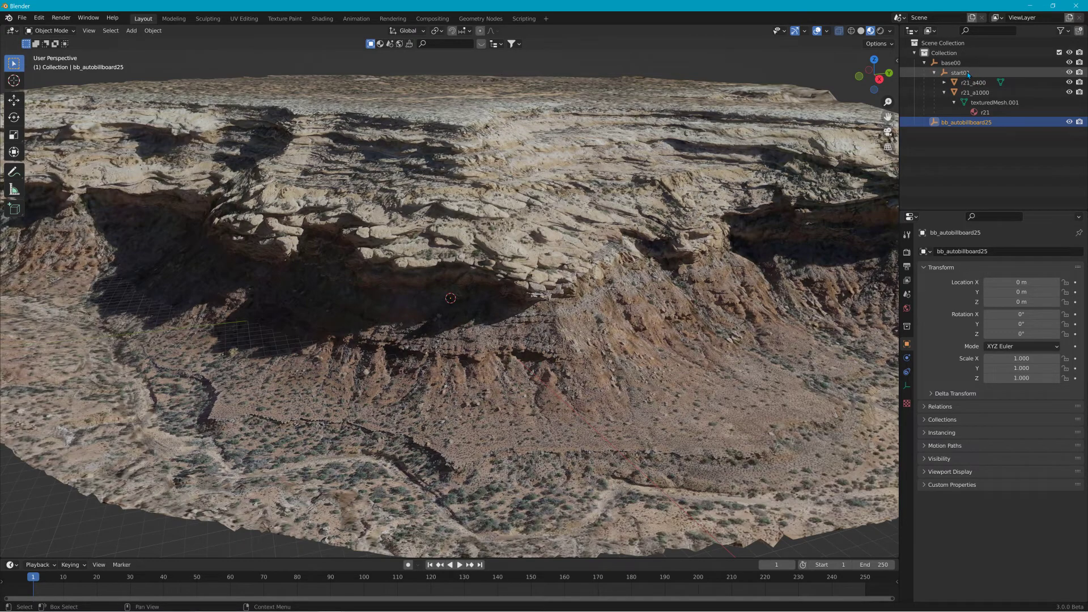
pyautogui.moveTo(962, 122); pyautogui.dragTo(956, 62)
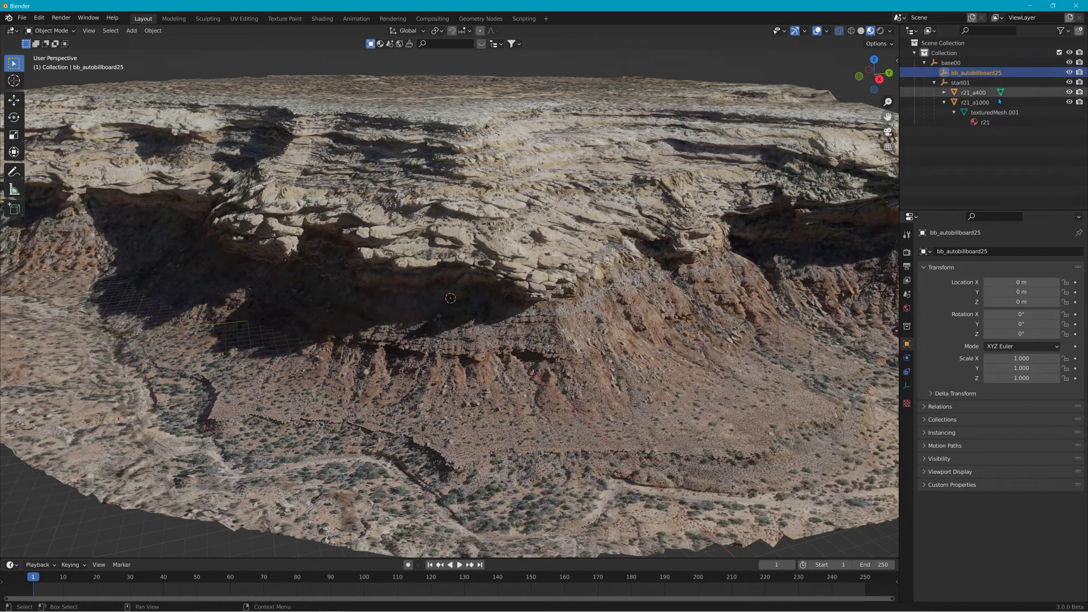
# - Duplicate r21_a400 in place and rename the copy to Colmesh-1 as the collision mesh
pyautogui.click(983, 94)
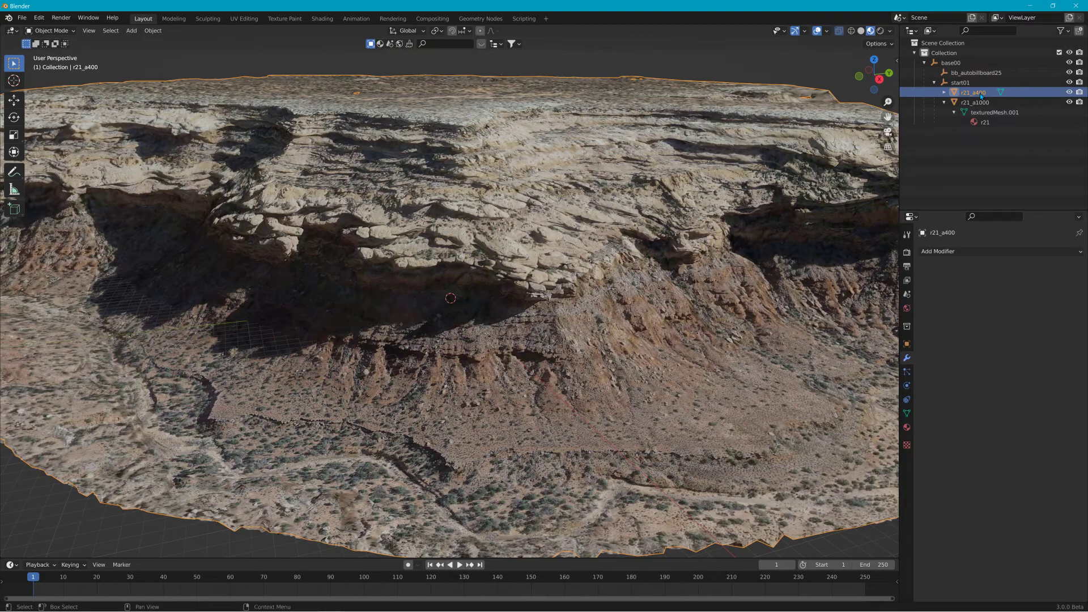
pyautogui.click(809, 104)
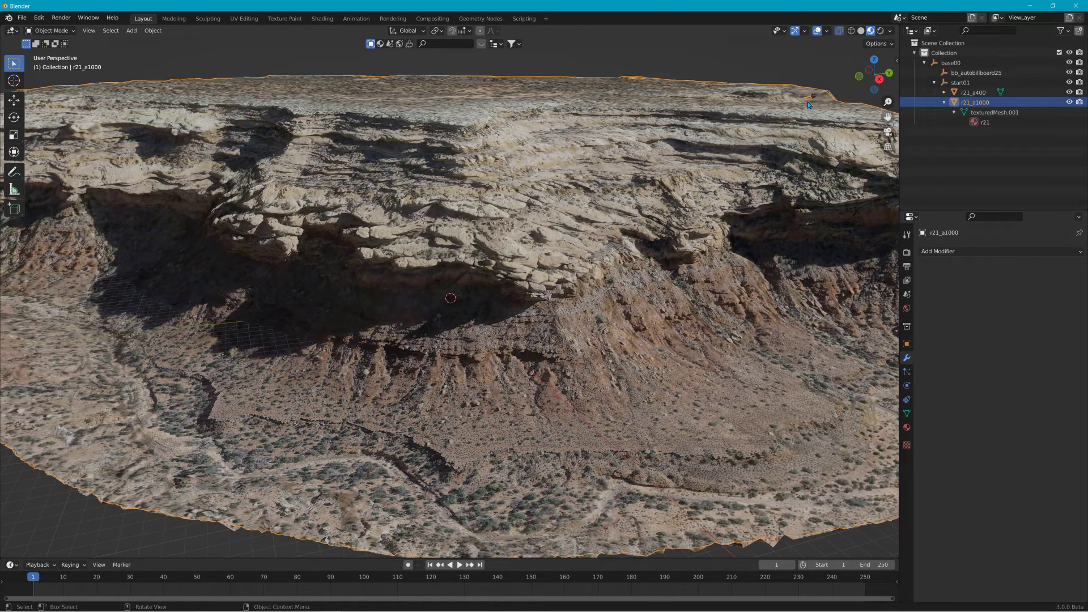
pyautogui.click(809, 105)
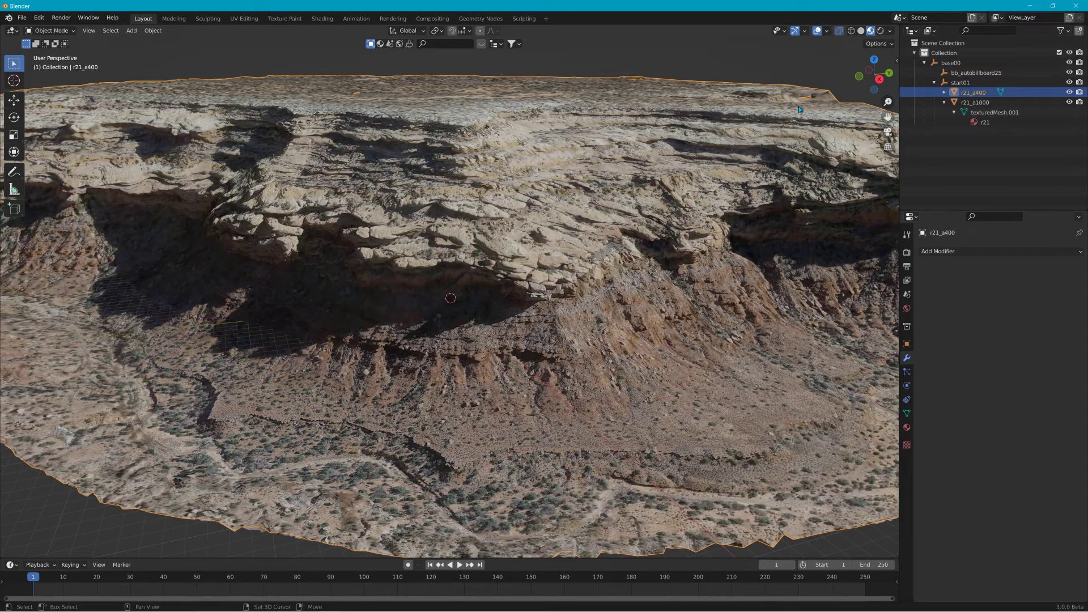
pyautogui.hotkey('shift', 'd')
pyautogui.press('Escape')
pyautogui.doubleClick(990, 102)
pyautogui.write('C')
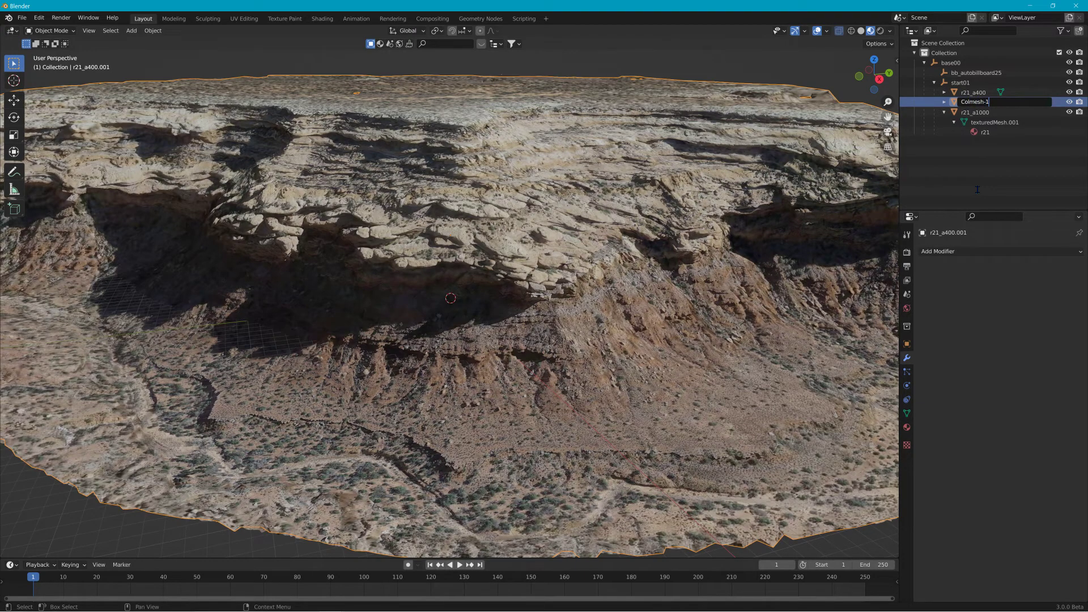
pyautogui.write('olmesh-1')
pyautogui.press('Return')
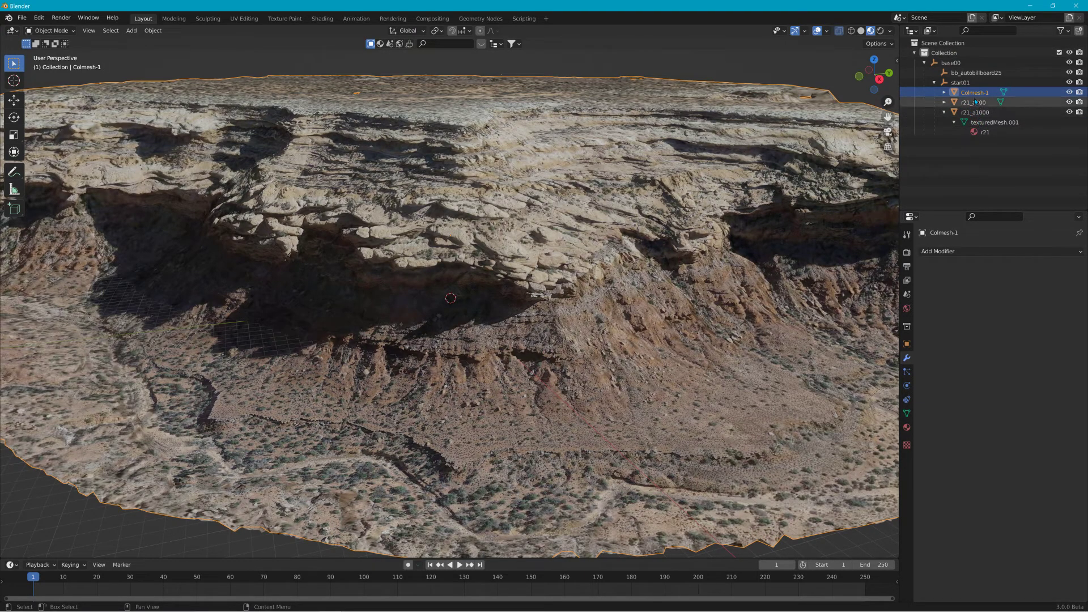
pyautogui.click(826, 139)
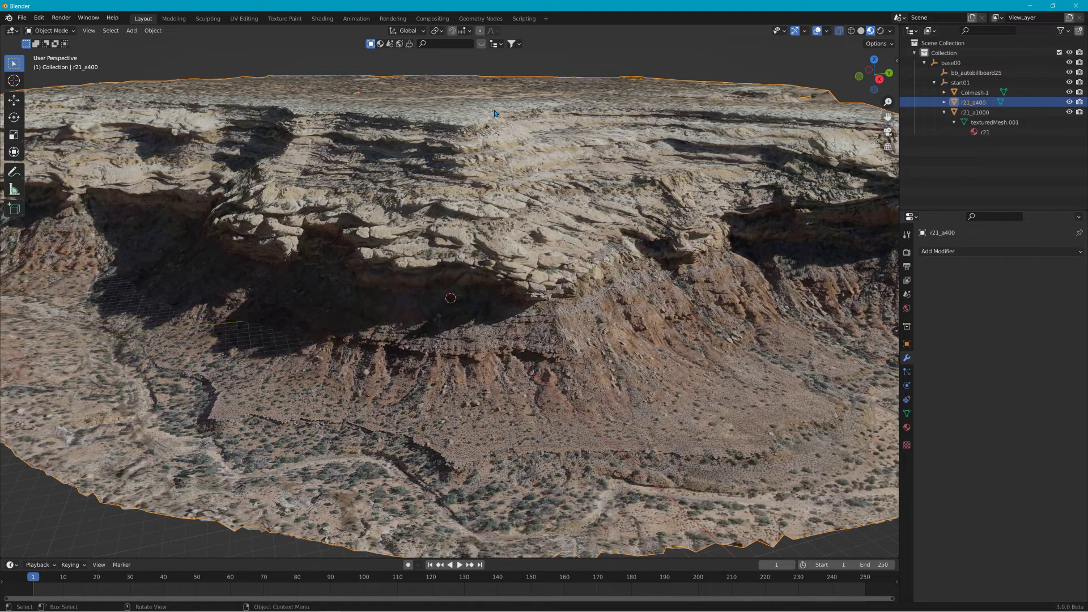
pyautogui.click(989, 112)
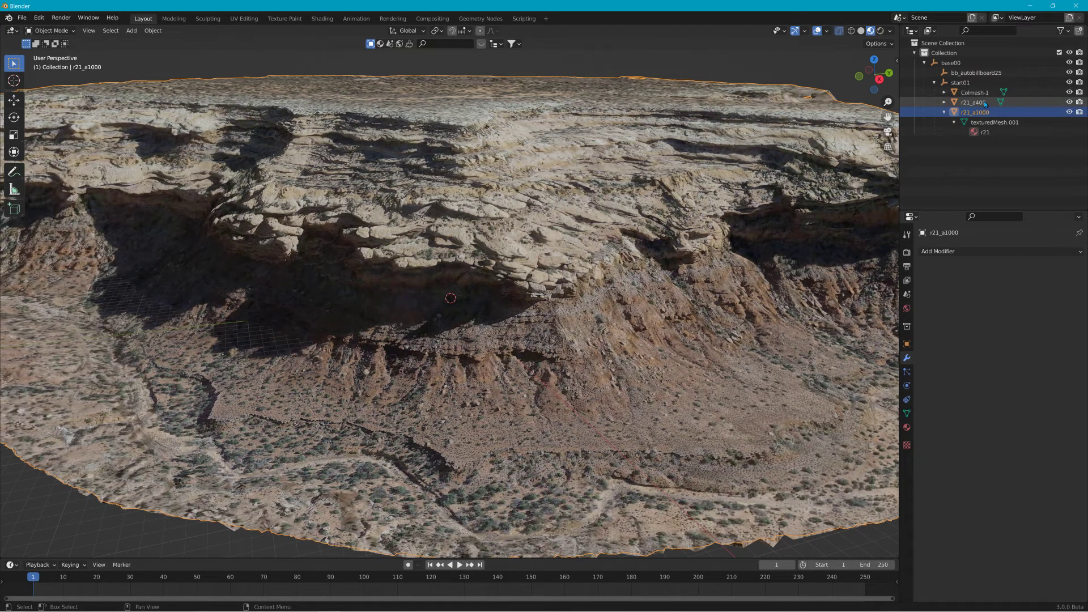
pyautogui.click(984, 93)
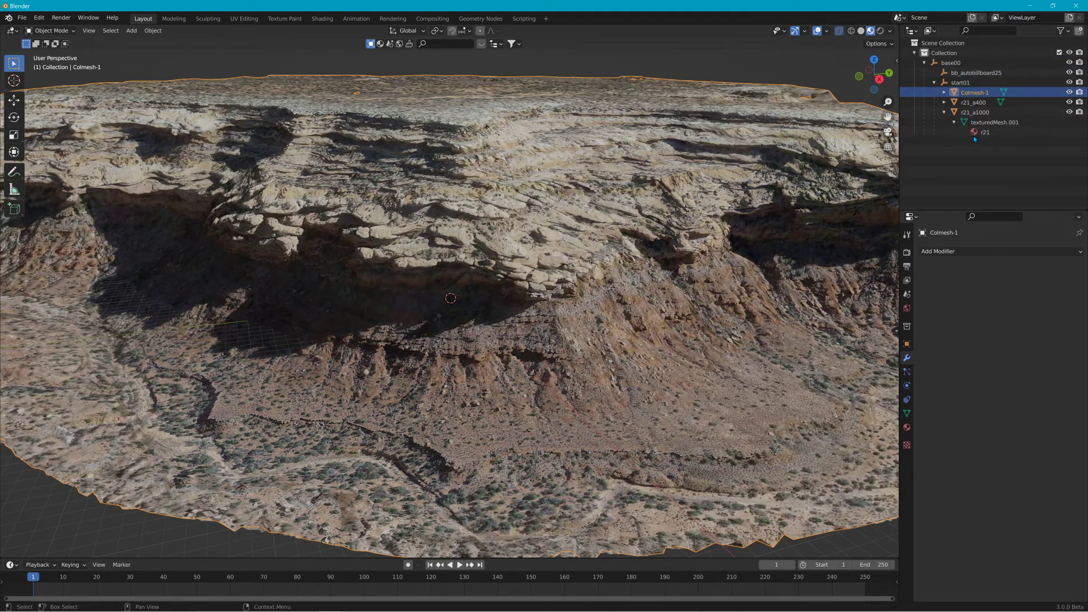
# - Export the scene as a COLLADA file named r22_lod.dae into the outrun level's art folder
pyautogui.click(25, 20)
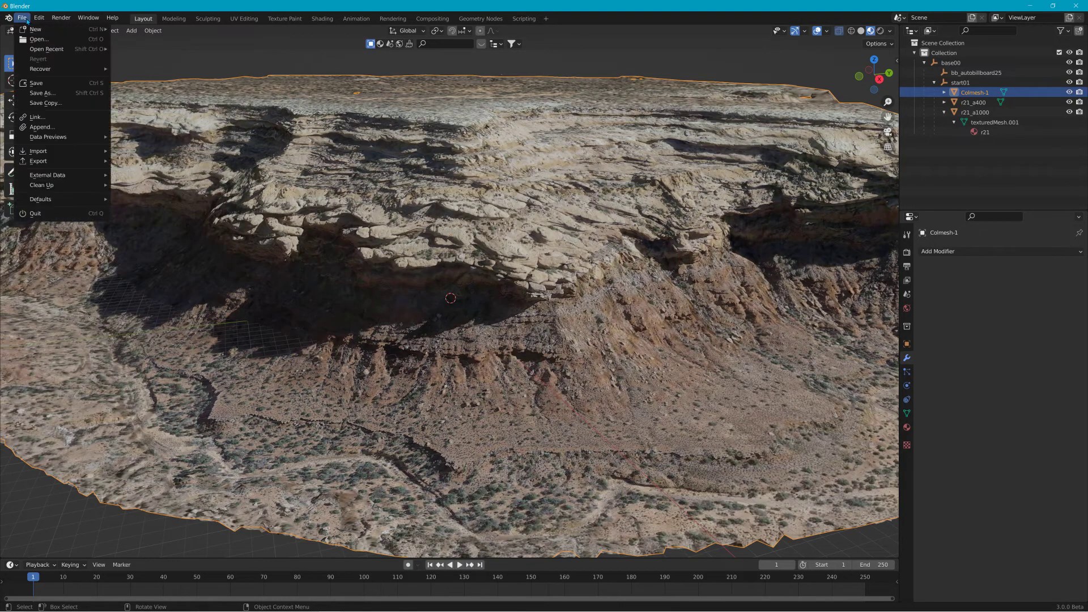
pyautogui.moveTo(39, 161)
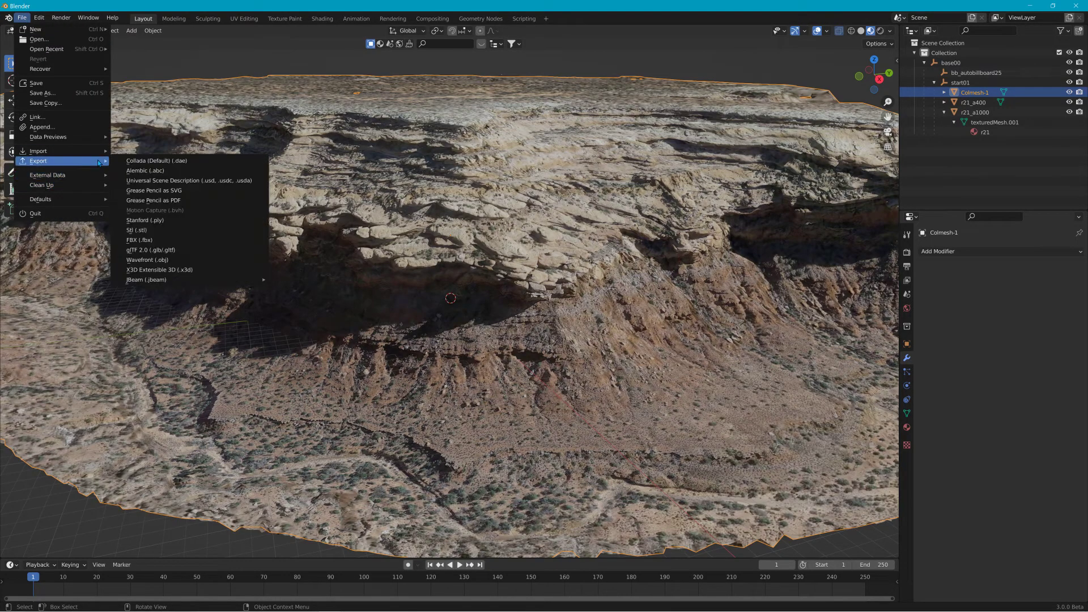
pyautogui.click(148, 160)
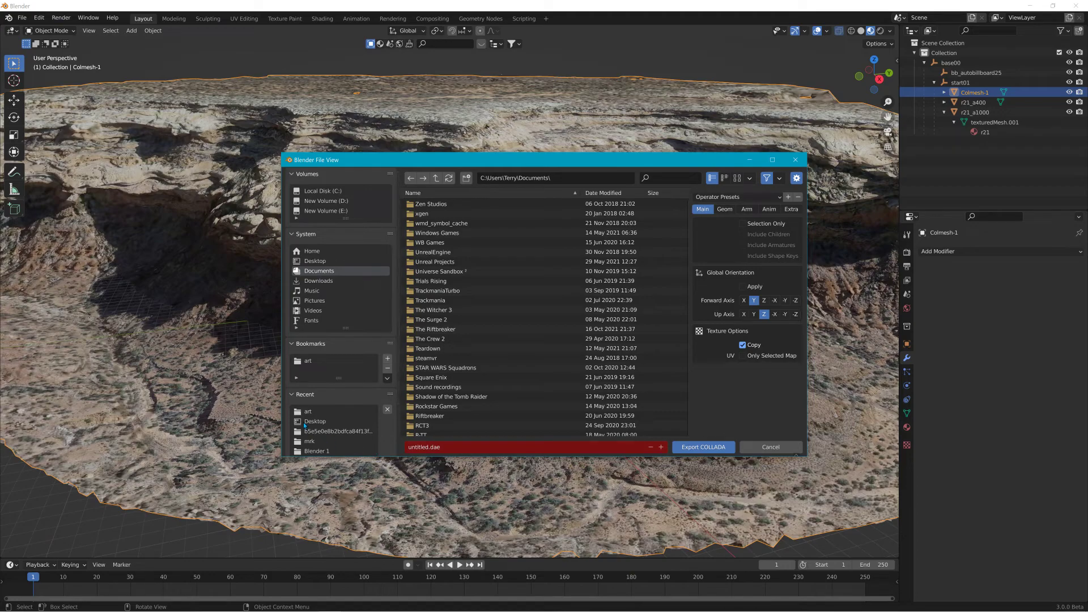
pyautogui.scroll(-2, 435, 424)
pyautogui.click(449, 449)
pyautogui.write('23')
pyautogui.hotkey('ctrl', 'a')
pyautogui.write('r22')
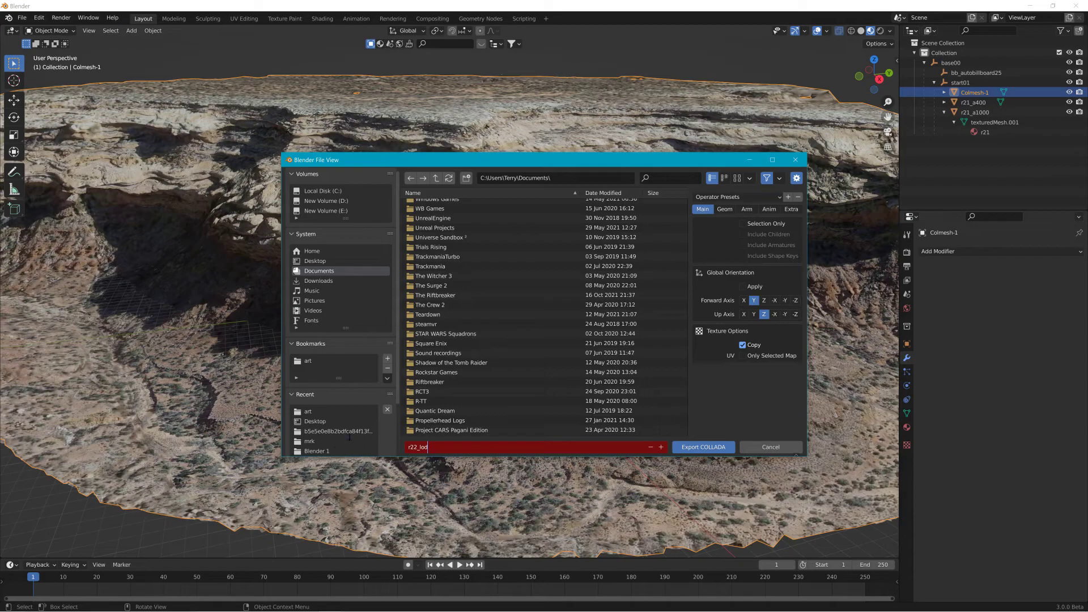
pyautogui.press('Return')
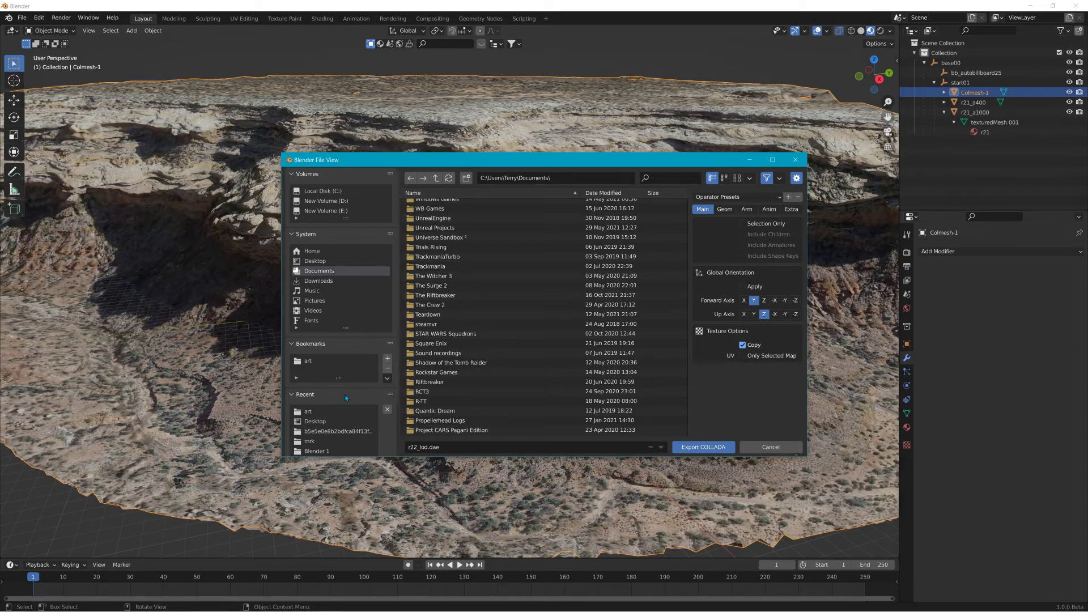
pyautogui.click(302, 412)
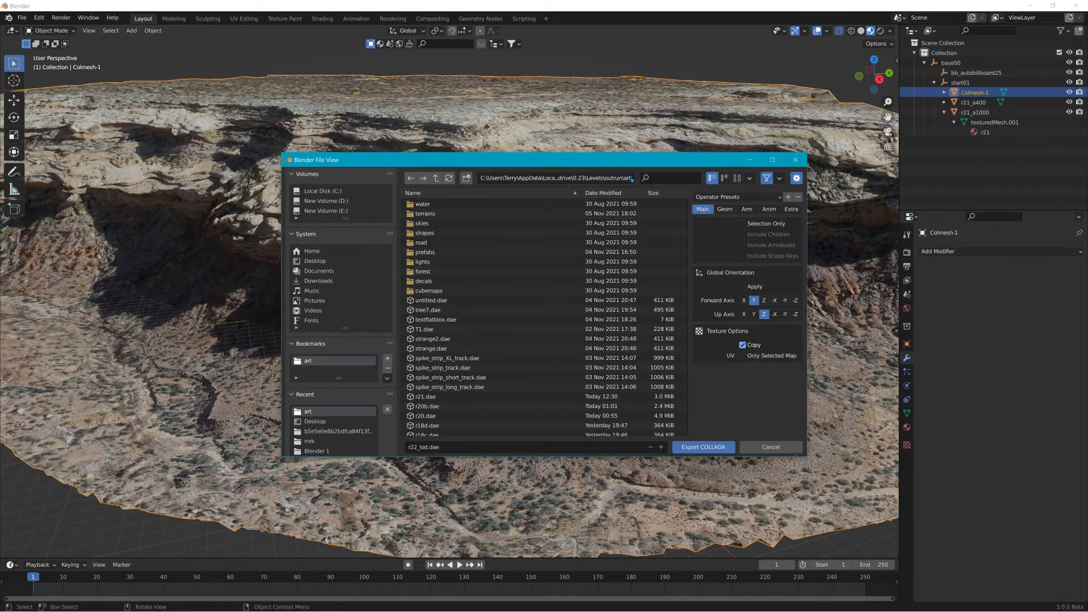
pyautogui.click(697, 446)
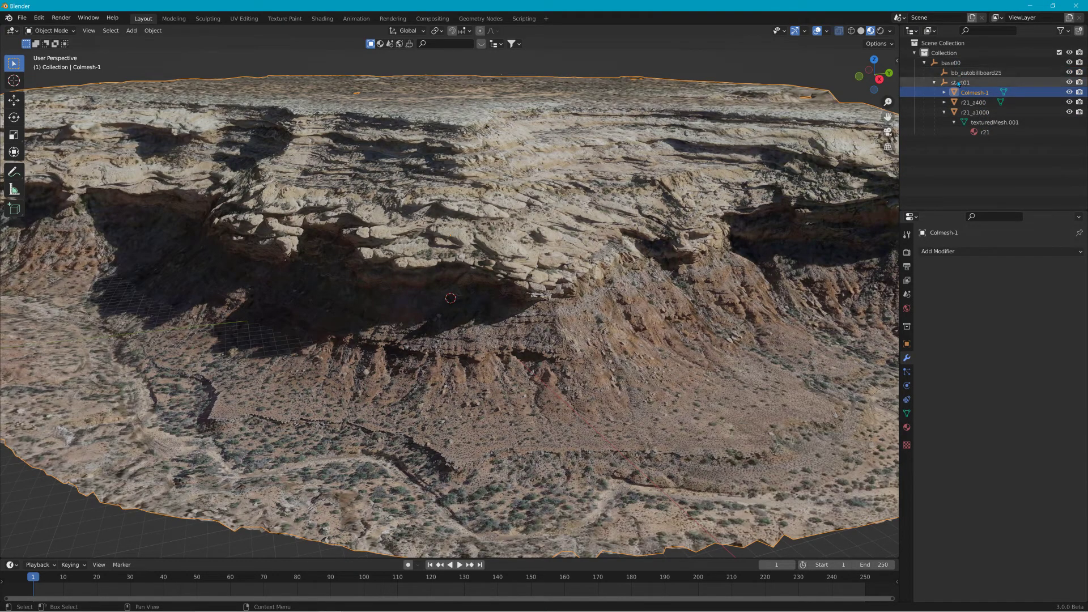
# - Switch to BeamNG.drive and fly the free camera out of the water to an overview of the level's cliffs
pyautogui.click(1029, 6)
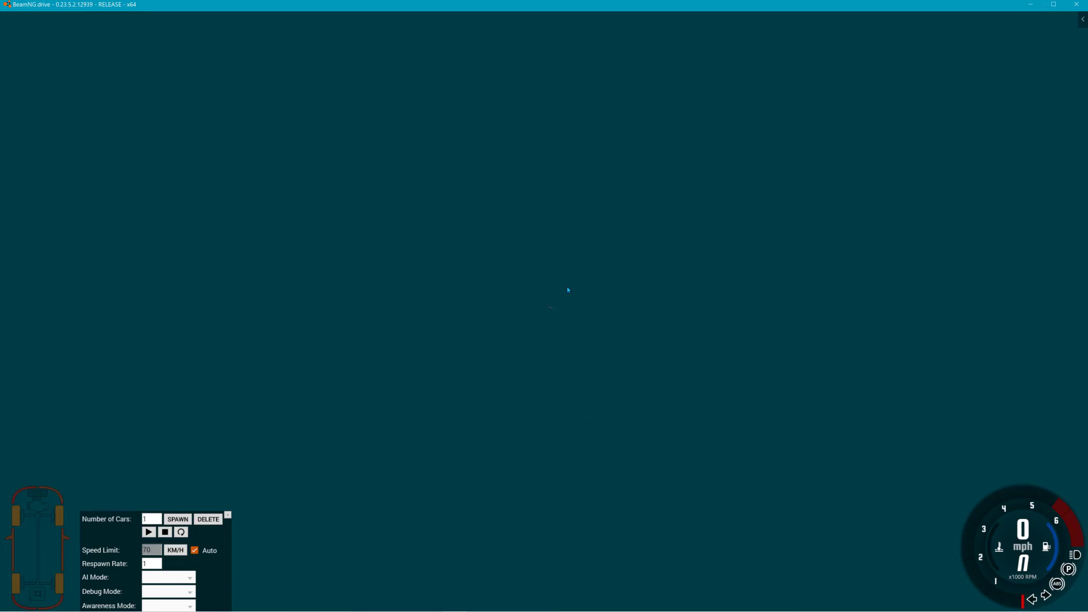
pyautogui.hotkey('shift', 'c')
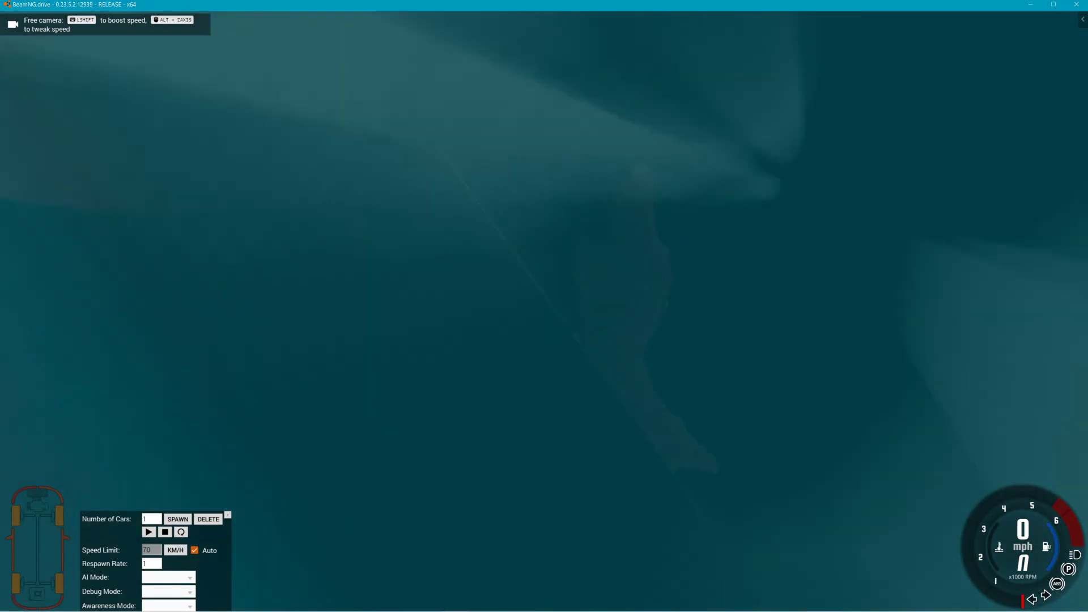
pyautogui.press('w')
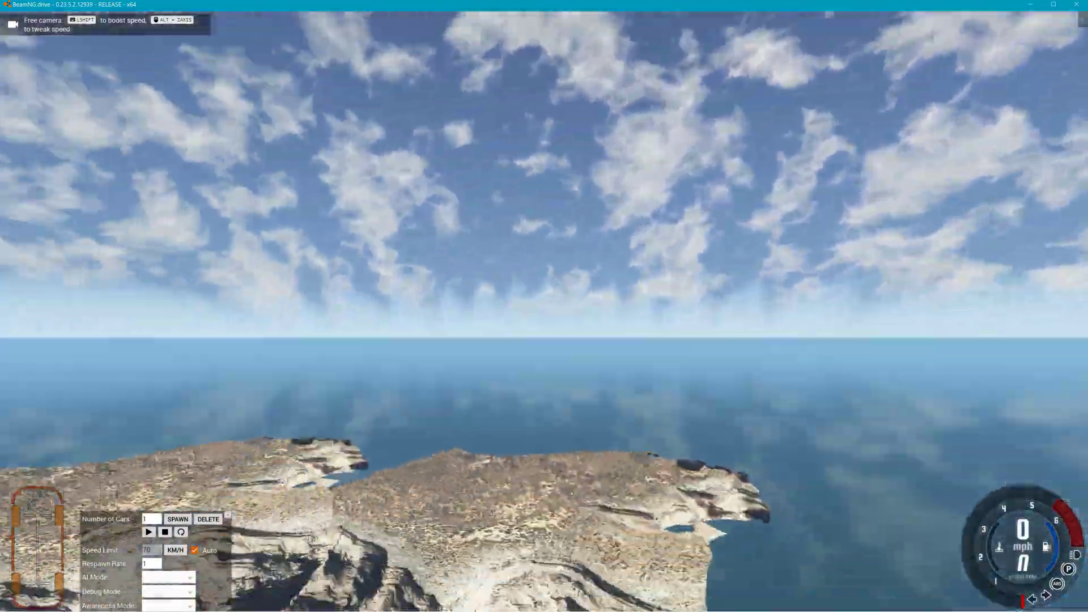
pyautogui.press('w')
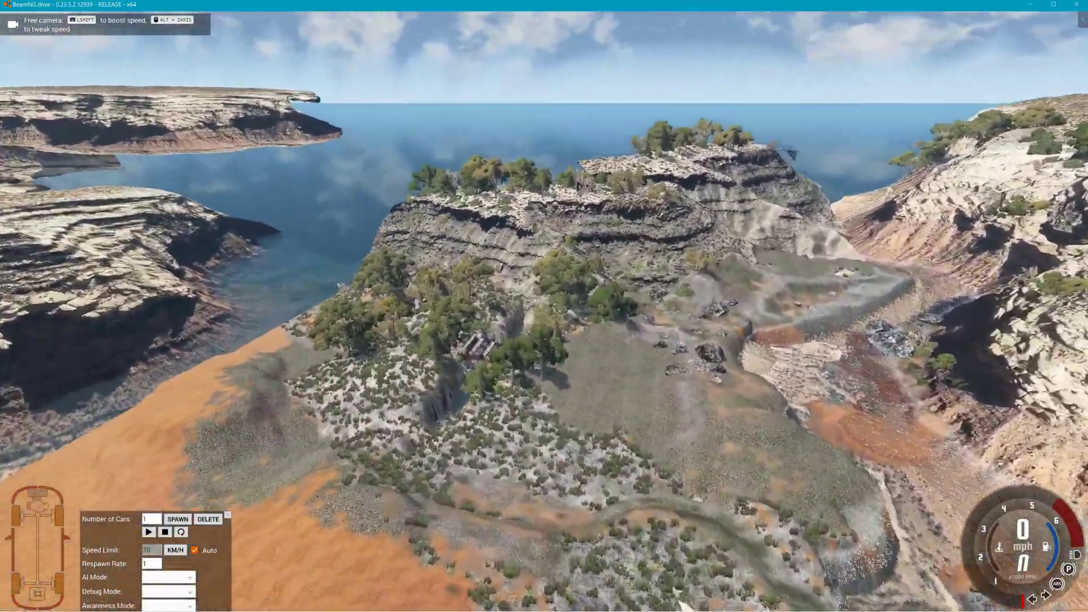
pyautogui.press('w')
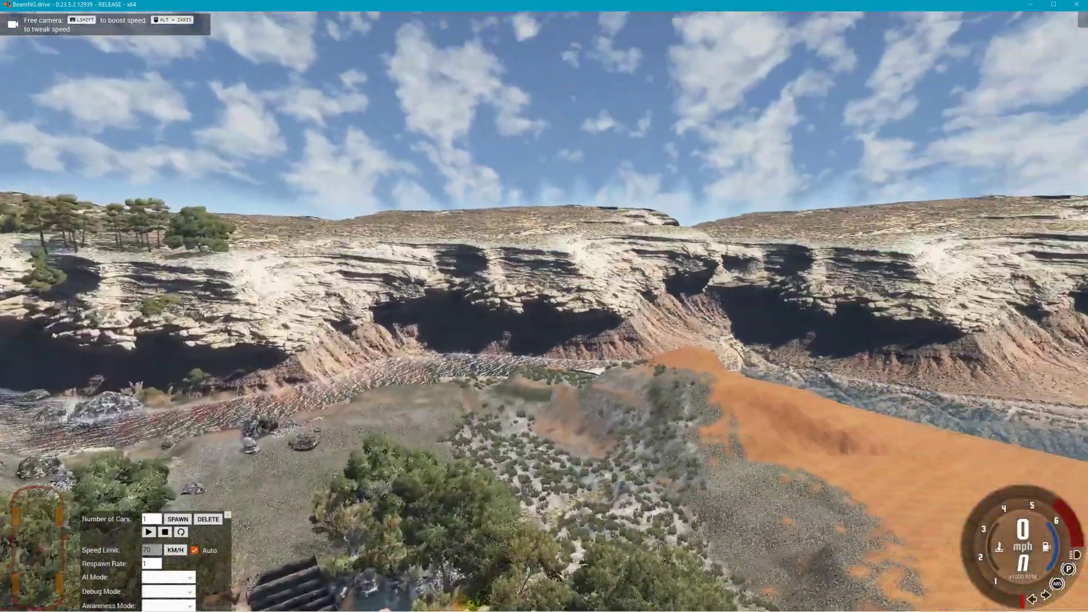
pyautogui.press('w')
pyautogui.press('s')
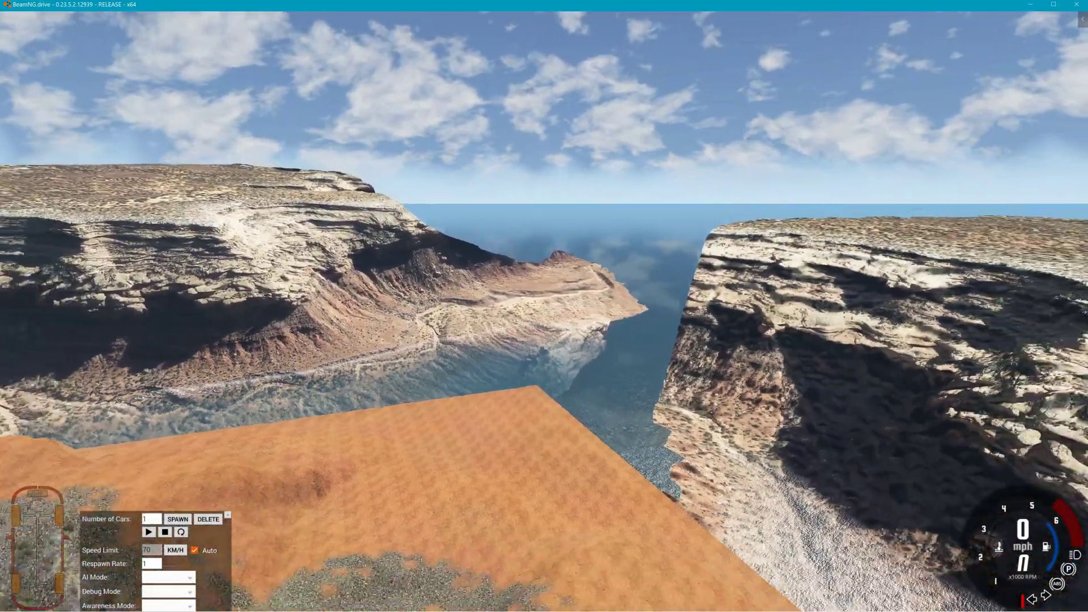
pyautogui.press('s')
# - Open the world editor and show the outrun level's art folder in the Asset Browser
pyautogui.press('F11')
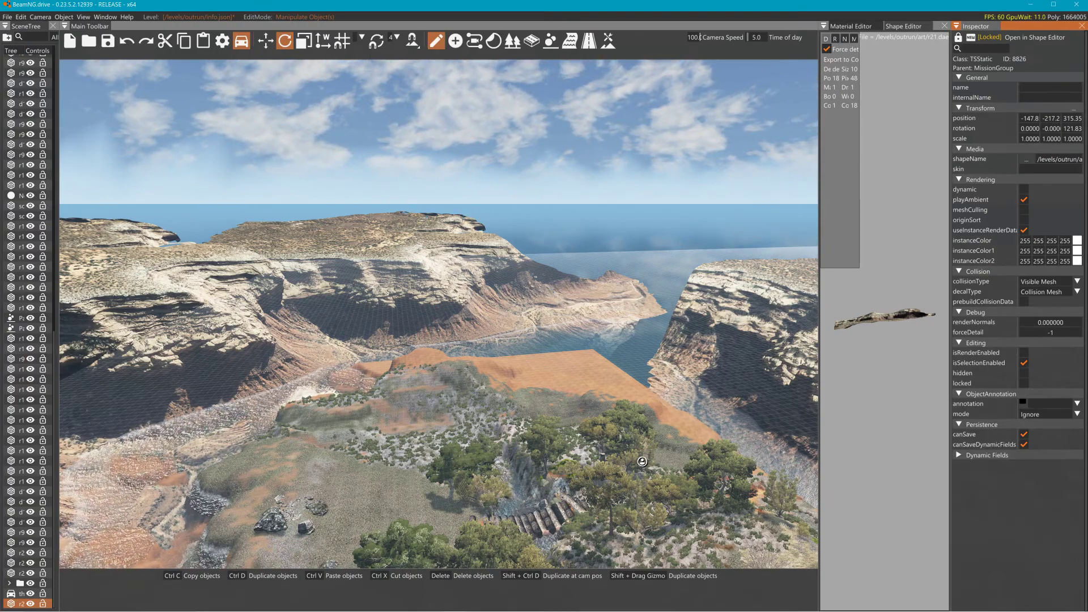
pyautogui.moveTo(326, 148); pyautogui.dragTo(244, 178, button='right')
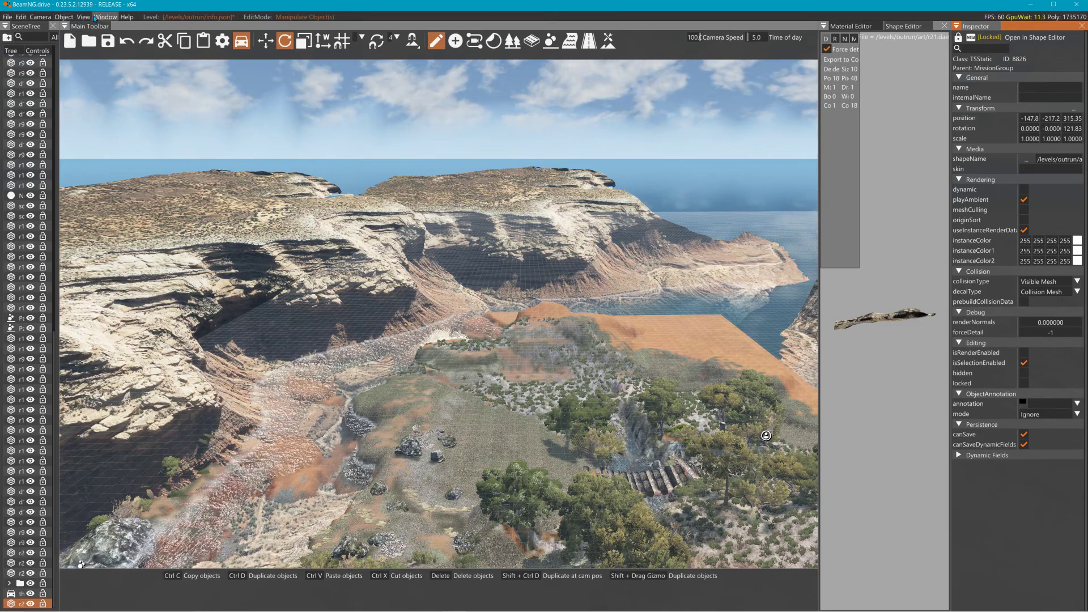
pyautogui.click(95, 18)
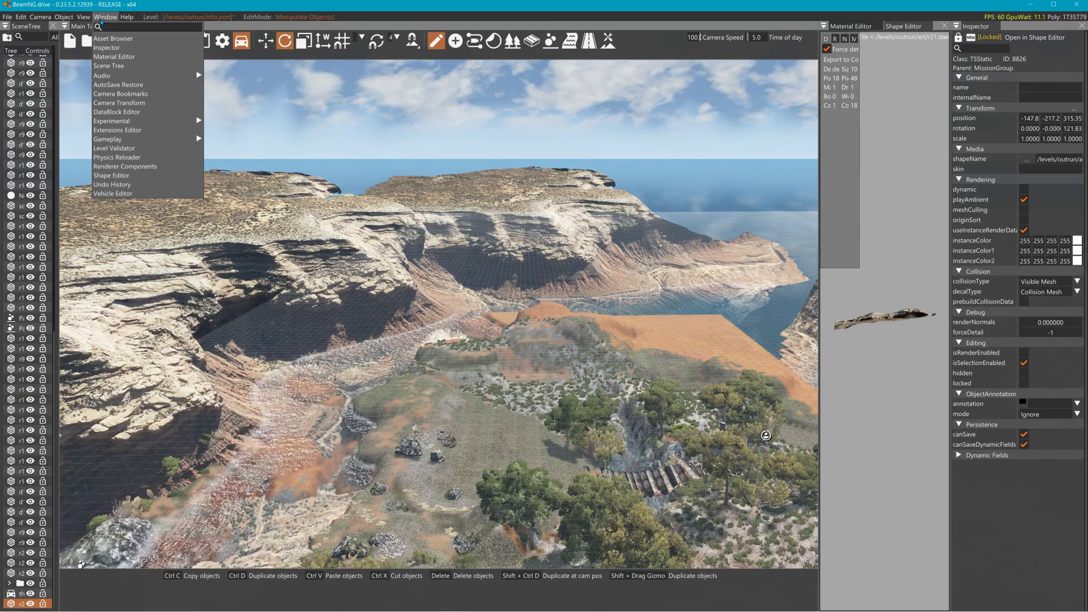
pyautogui.moveTo(83, 17)
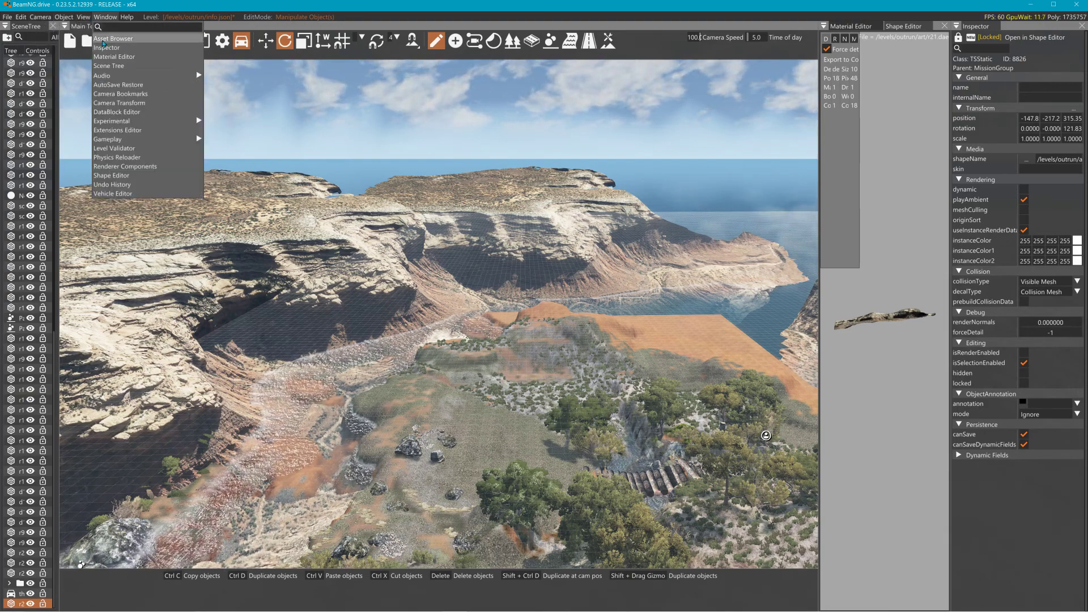
pyautogui.click(113, 38)
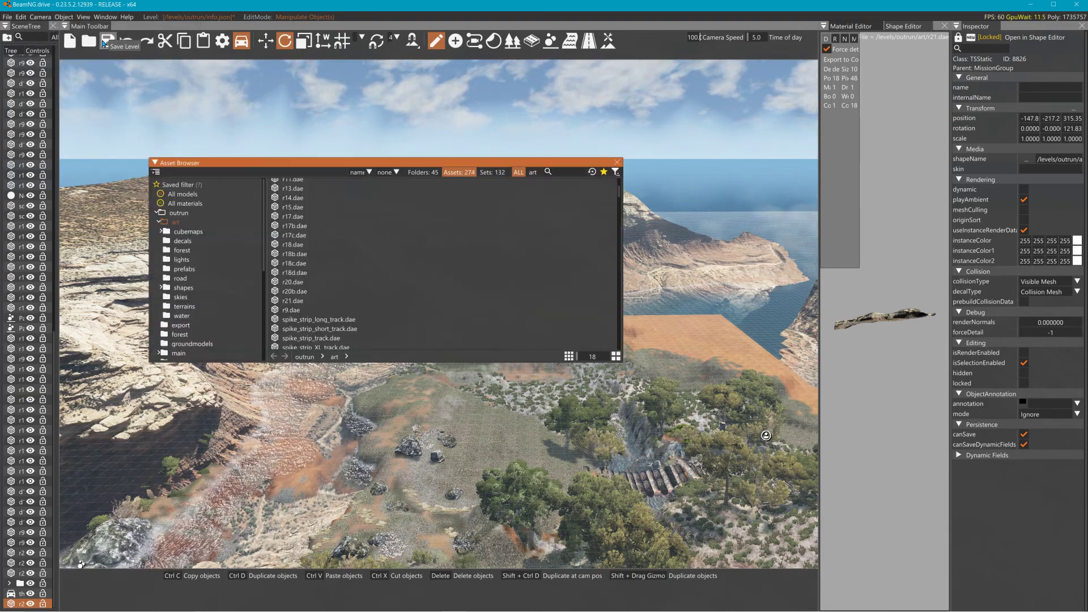
pyautogui.click(178, 221)
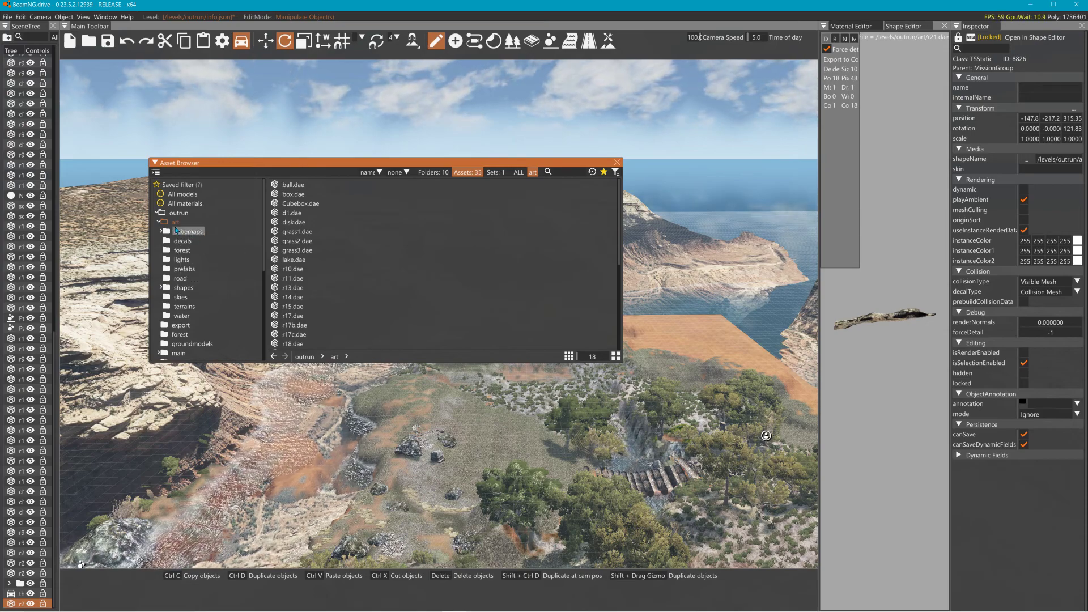
# - Refresh the art folder in the Asset Browser to load the newly exported model
pyautogui.rightClick(175, 224)
pyautogui.click(228, 266)
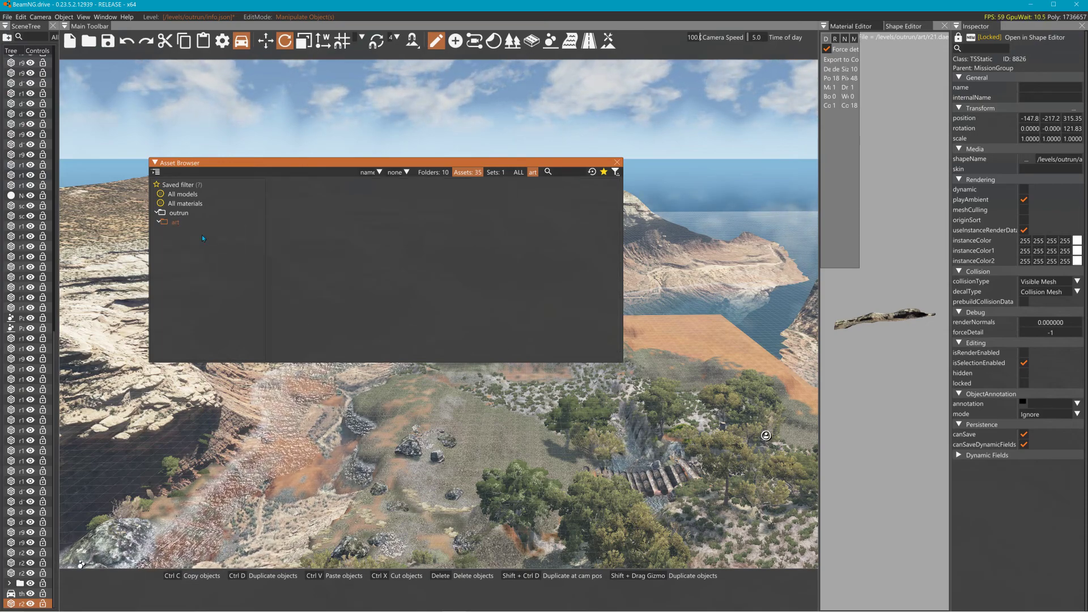
pyautogui.rightClick(174, 226)
pyautogui.click(205, 281)
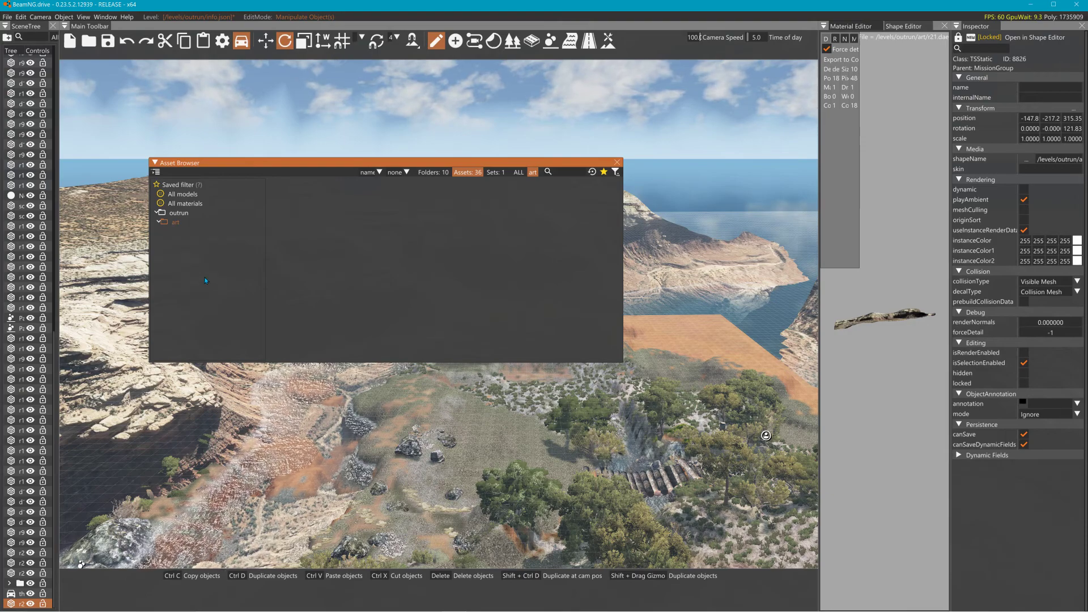
# - Find r22_lod.dae in the outrun level's art folder and place it in the level
pyautogui.click(158, 222)
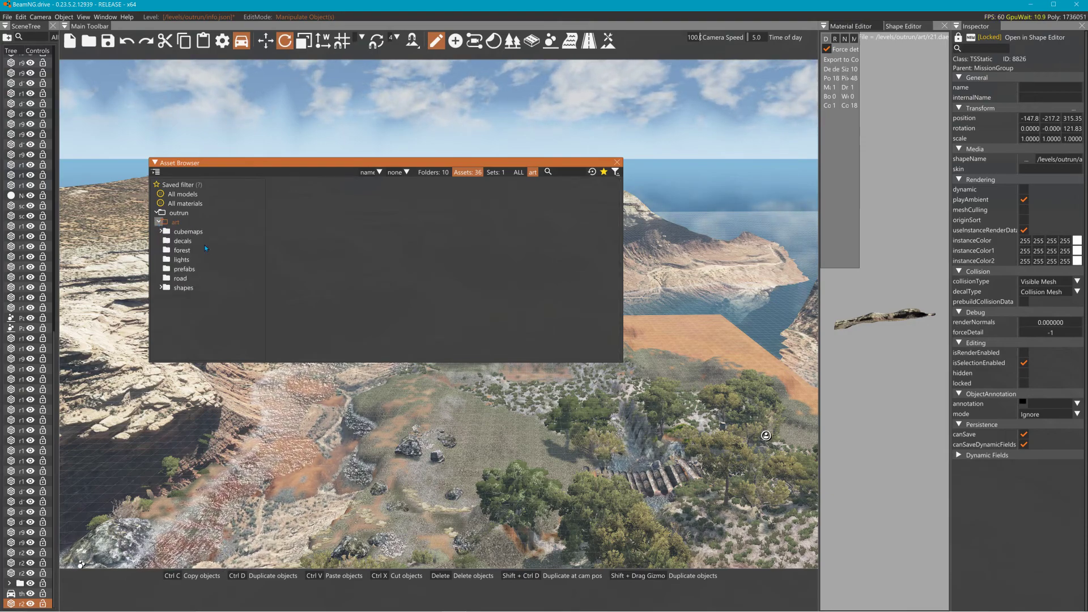
pyautogui.click(159, 223)
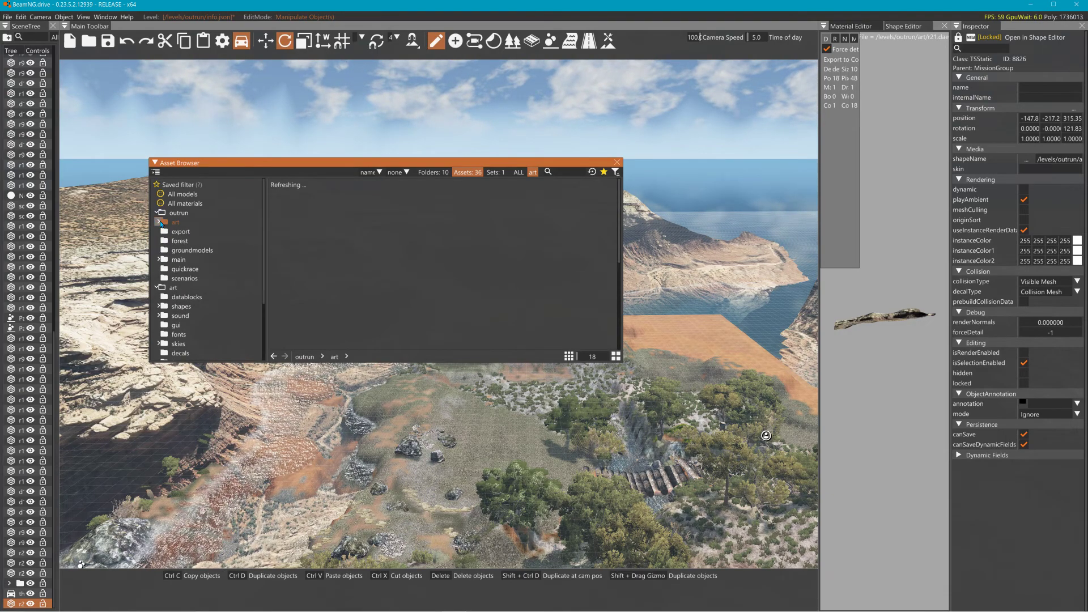
pyautogui.click(321, 356)
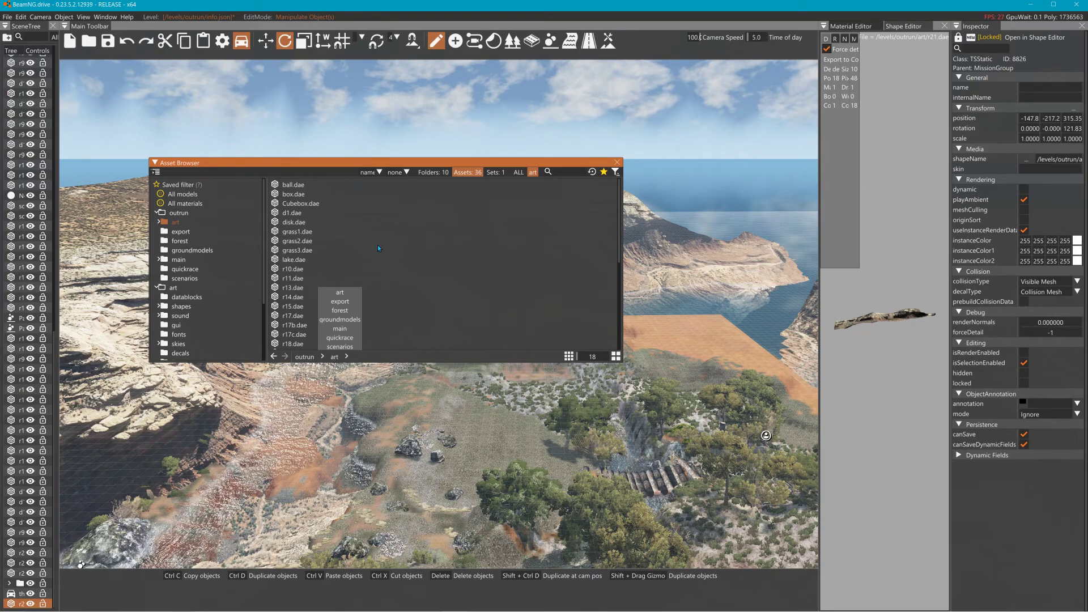
pyautogui.click(407, 268)
pyautogui.scroll(-2, 407, 266)
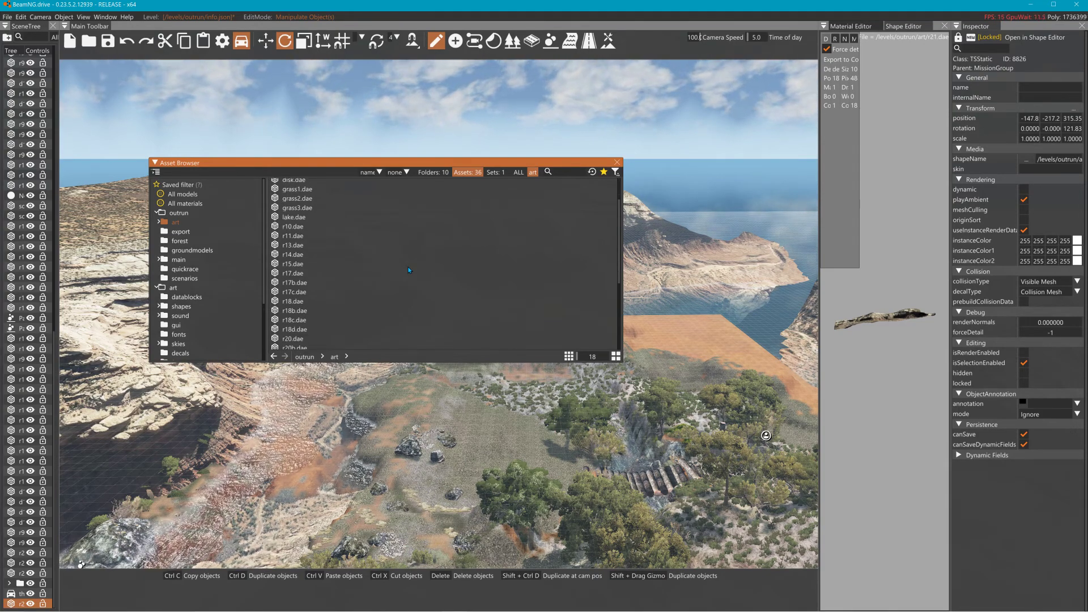
pyautogui.scroll(-3, 407, 267)
pyautogui.moveTo(303, 324)
pyautogui.moveTo(303, 325); pyautogui.dragTo(669, 316)
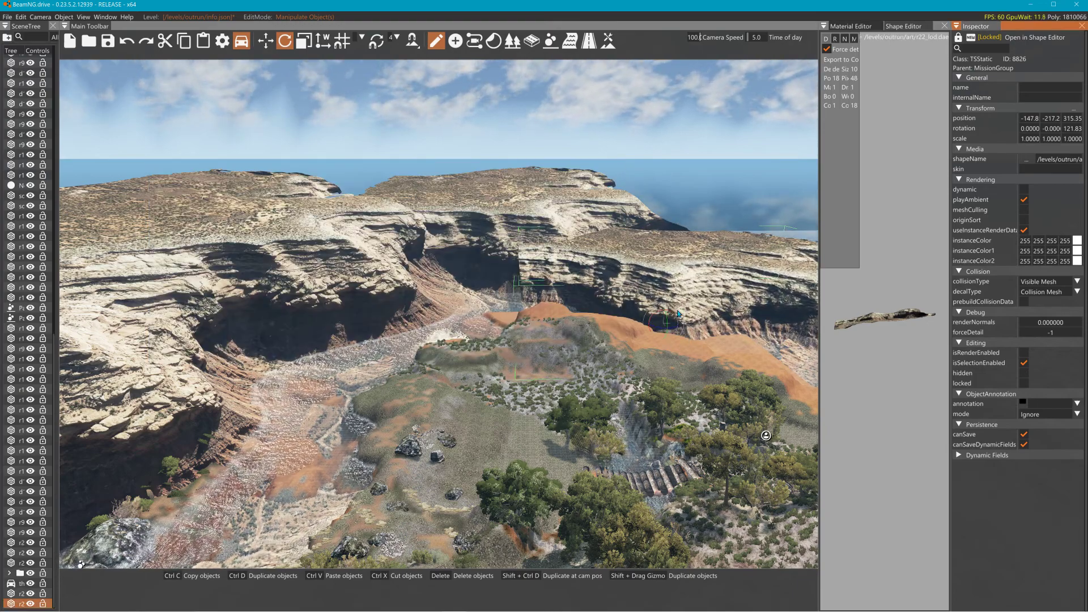
# - Raise the placed cliff model high above the level's existing cliffs with the Move tool
pyautogui.press('1')
pyautogui.moveTo(668, 302); pyautogui.dragTo(670, 203)
pyautogui.moveTo(670, 202); pyautogui.dragTo(759, 189, button='right')
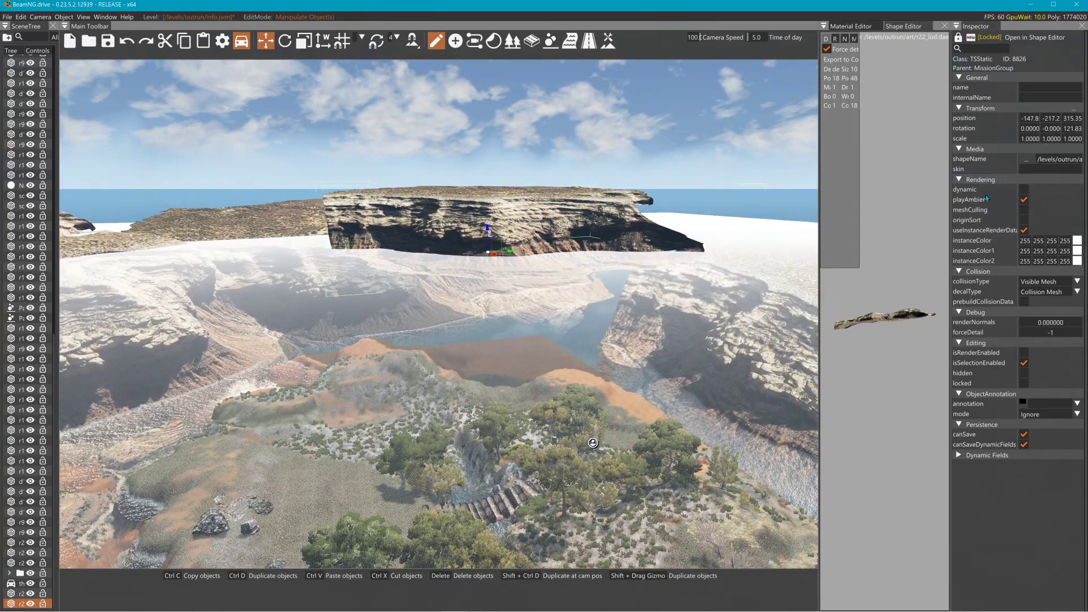
pyautogui.moveTo(487, 228); pyautogui.dragTo(486, 171)
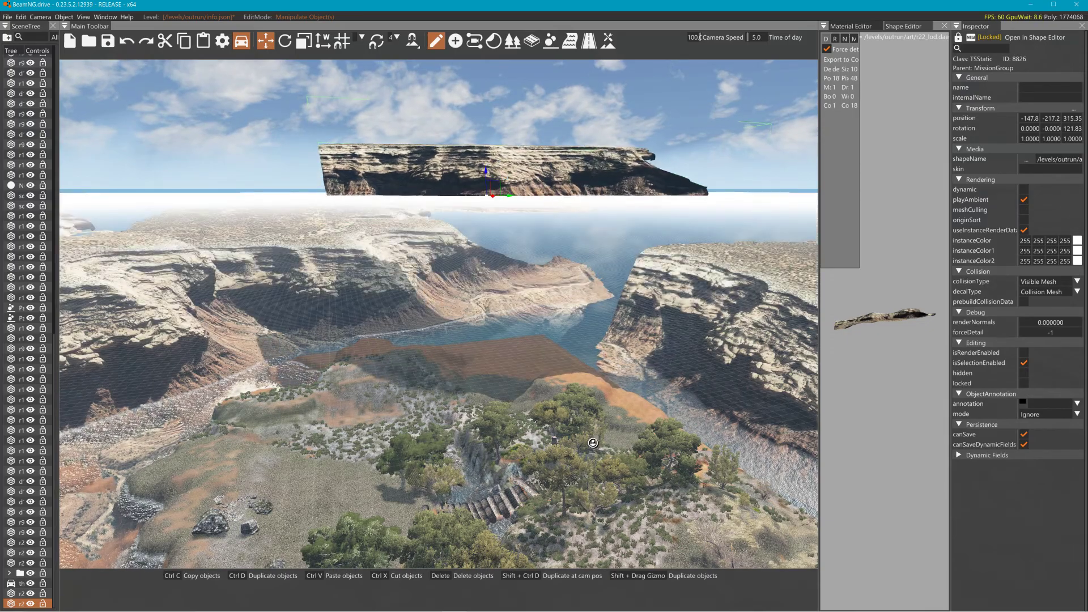
# - Slide the floating cliff model horizontally, farther out from the camera
pyautogui.press('f')
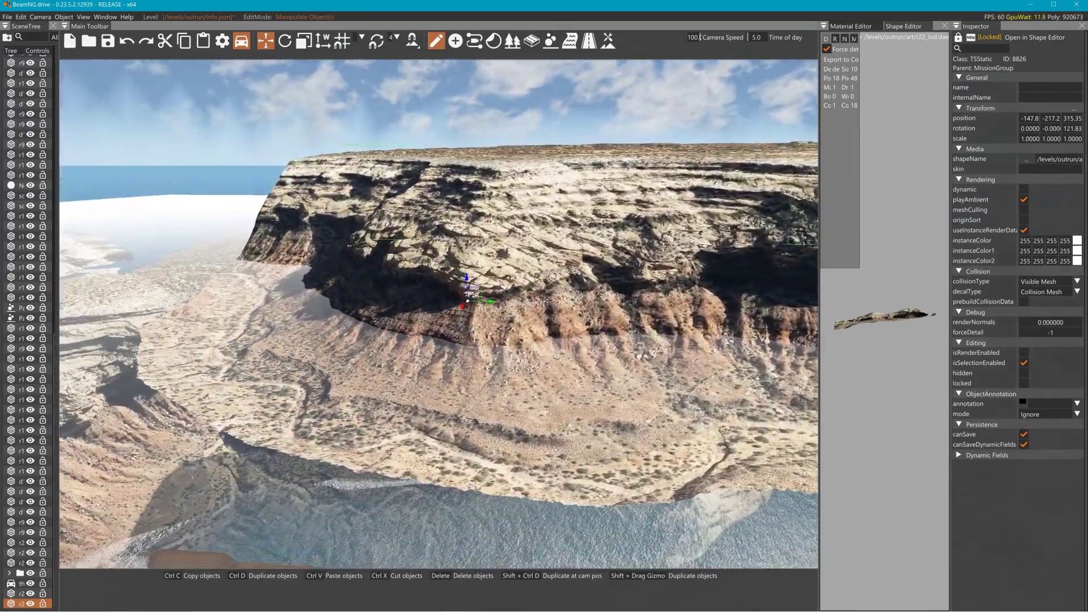
pyautogui.moveTo(508, 296); pyautogui.dragTo(506, 307, button='right')
pyautogui.press('s')
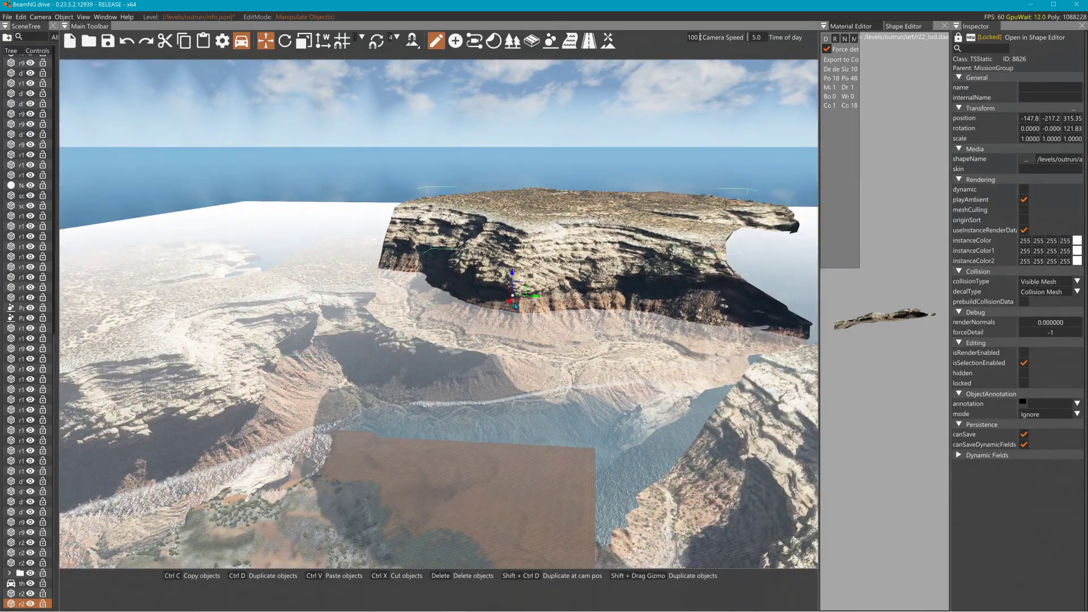
pyautogui.moveTo(516, 306); pyautogui.dragTo(571, 264)
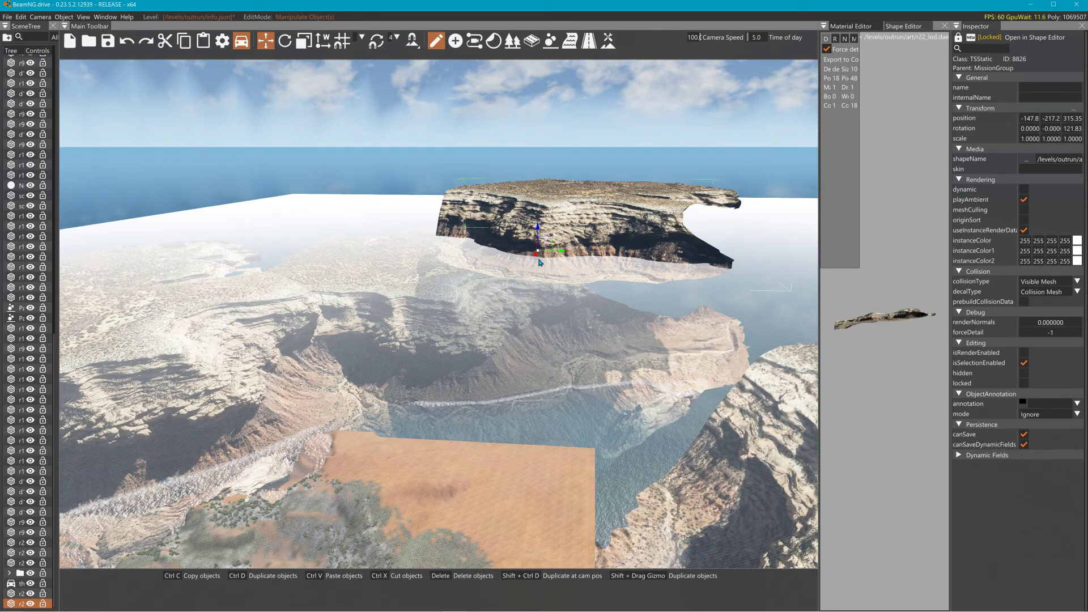
pyautogui.moveTo(537, 258); pyautogui.dragTo(557, 268)
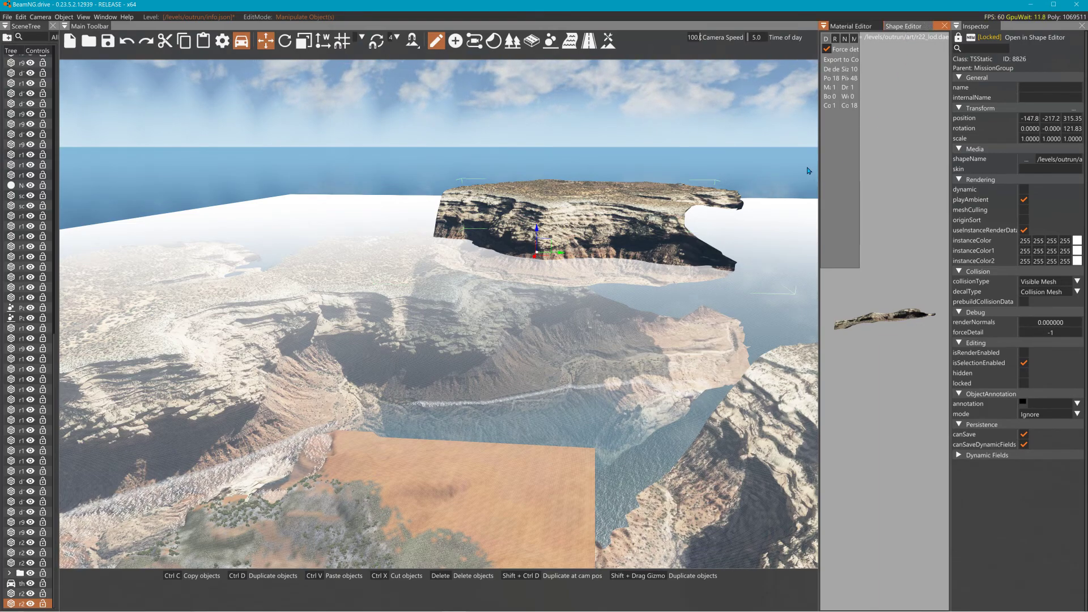
# - Preview the cliff model's billboard, 400 and 1000 detail levels in the Shape Editor by forcing details 2, 1 and 0
pyautogui.moveTo(823, 169); pyautogui.dragTo(539, 213)
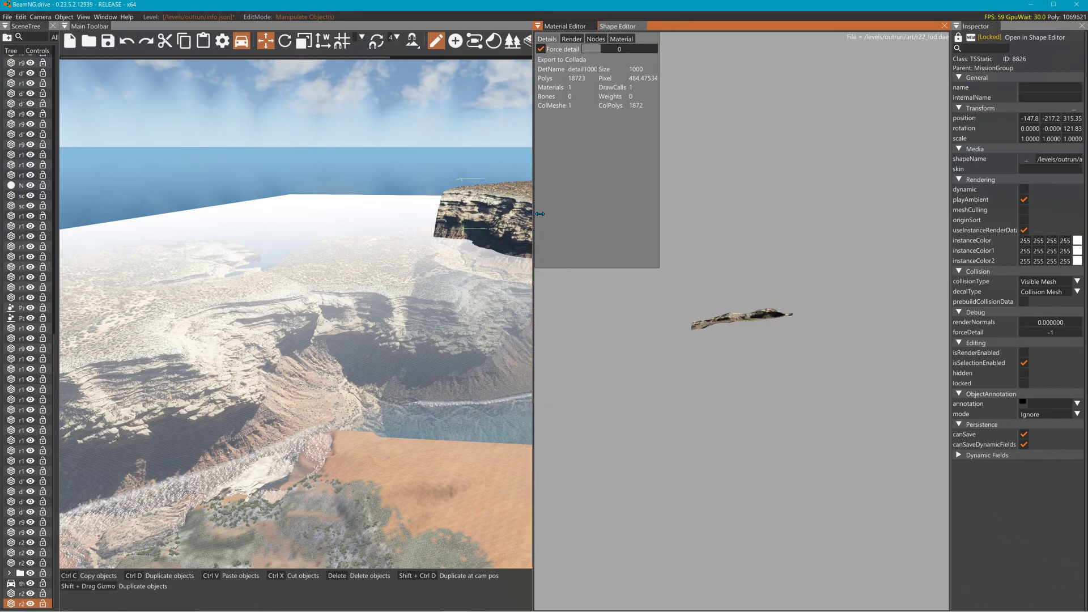
pyautogui.moveTo(594, 49); pyautogui.dragTo(622, 52)
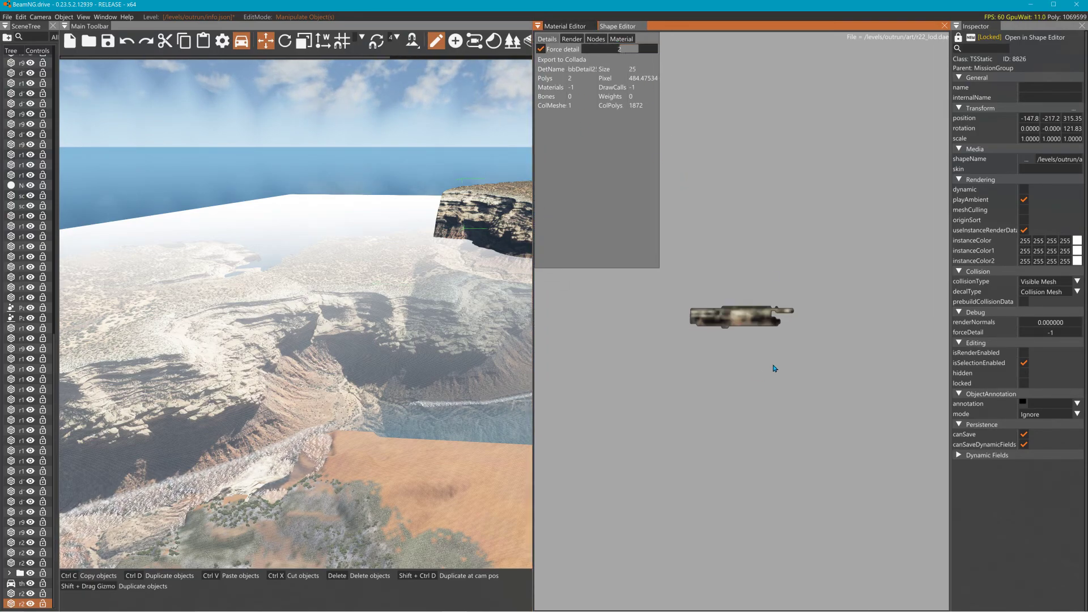
pyautogui.moveTo(745, 323)
pyautogui.mouseDown()
pyautogui.moveTo(789, 331)
pyautogui.moveTo(736, 345)
pyautogui.moveTo(791, 379)
pyautogui.moveTo(813, 323)
pyautogui.moveTo(796, 248)
pyautogui.moveTo(777, 335)
pyautogui.moveTo(776, 321)
pyautogui.moveTo(761, 336)
pyautogui.moveTo(656, 342)
pyautogui.moveTo(730, 329)
pyautogui.mouseUp()
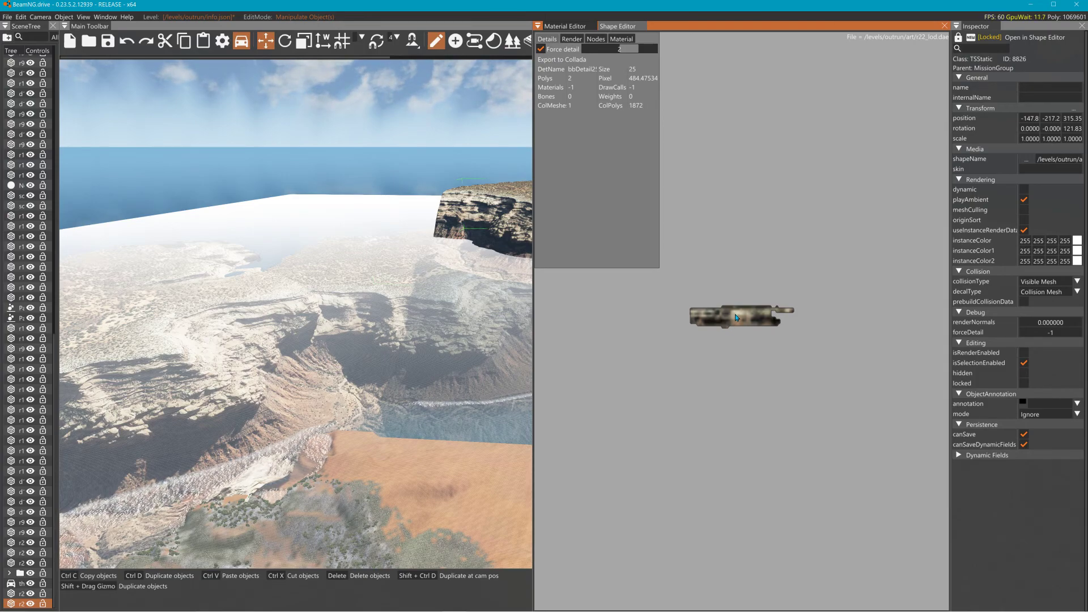
pyautogui.moveTo(618, 50); pyautogui.dragTo(612, 50)
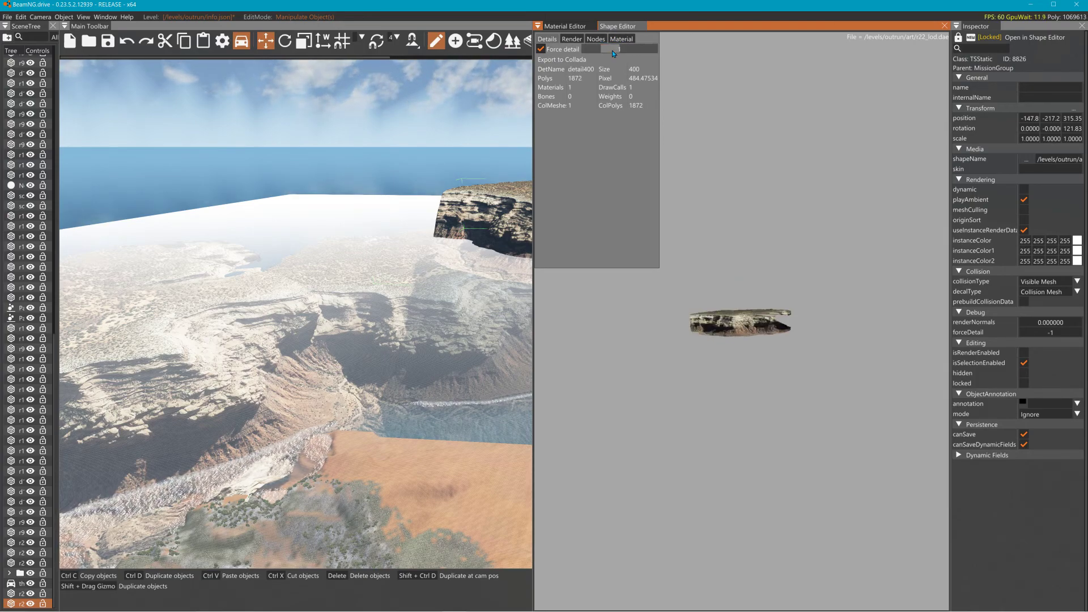
pyautogui.moveTo(715, 318); pyautogui.dragTo(745, 335)
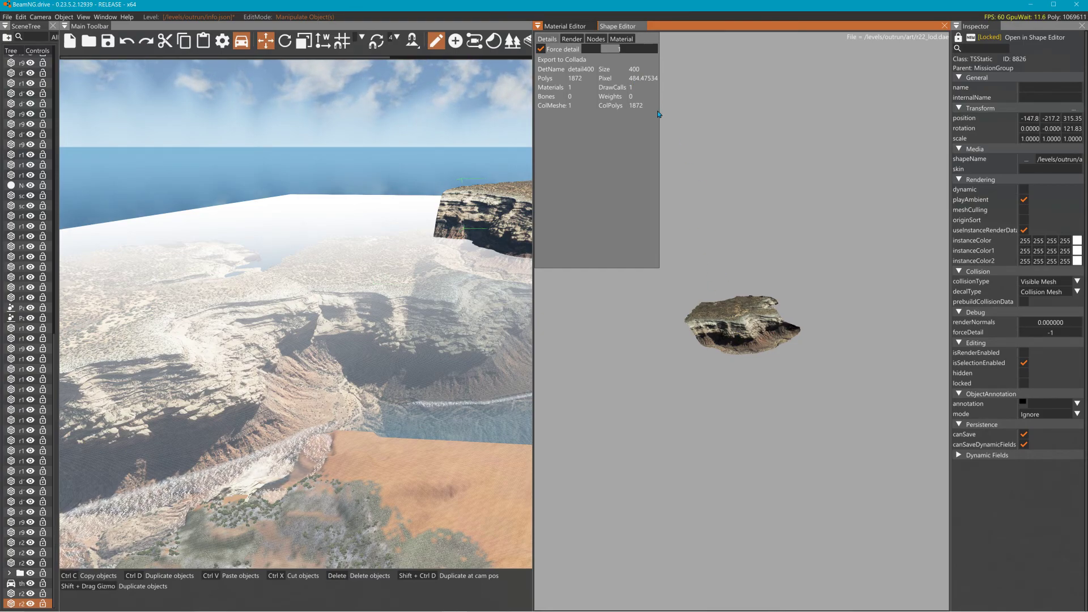
pyautogui.click(597, 48)
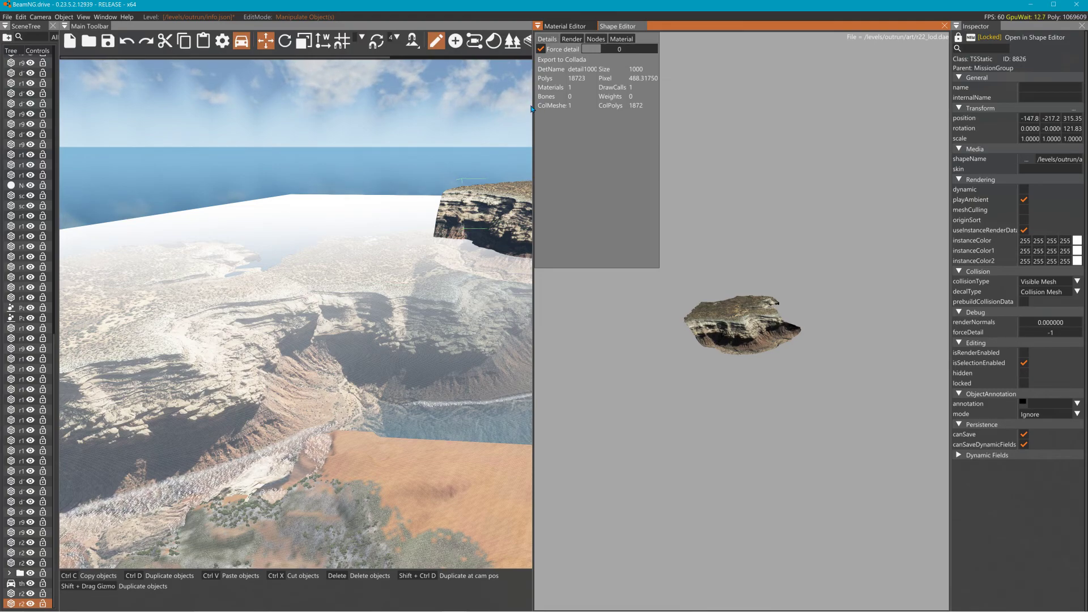
pyautogui.moveTo(533, 113); pyautogui.dragTo(867, 161)
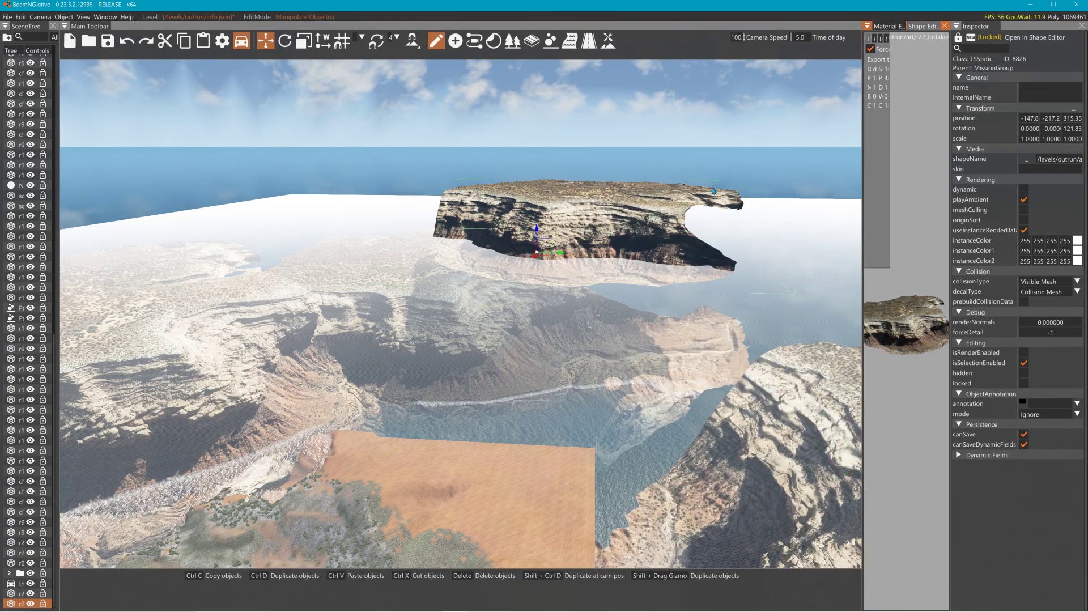
# - Move the cliff model far out over the water, close to the camera, and out again to test its detail-level switching
pyautogui.moveTo(535, 259); pyautogui.dragTo(586, 169)
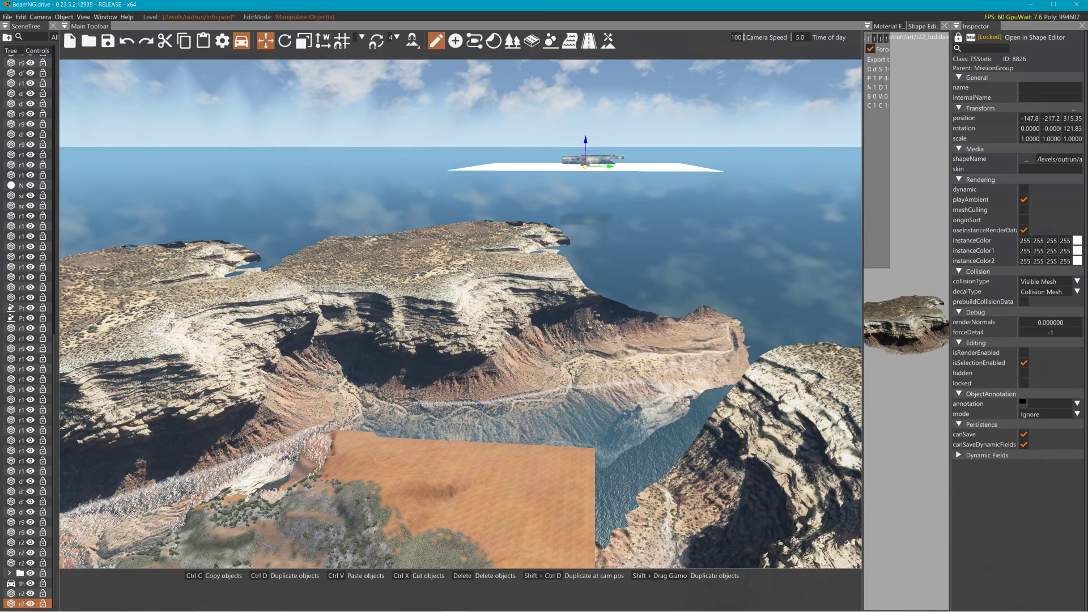
pyautogui.moveTo(586, 166); pyautogui.dragTo(599, 415)
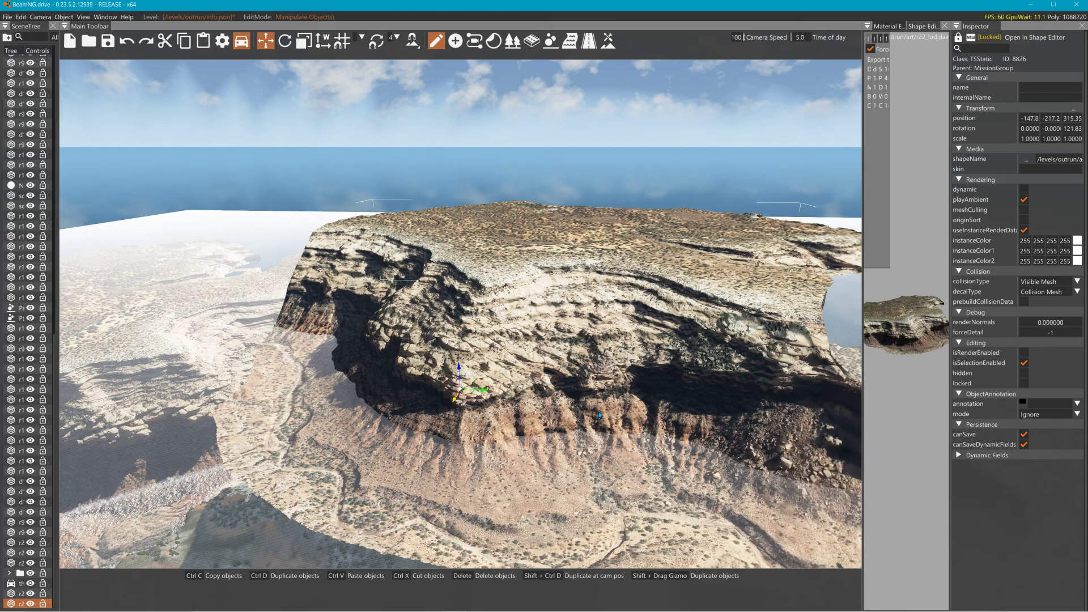
pyautogui.moveTo(599, 415); pyautogui.dragTo(583, 217)
# - Shift the floating cliff model horizontally over the level's terrain
pyautogui.press('s')
pyautogui.moveTo(584, 216); pyautogui.dragTo(588, 172, button='right')
pyautogui.press('w')
pyautogui.press('w')
pyautogui.press('w')
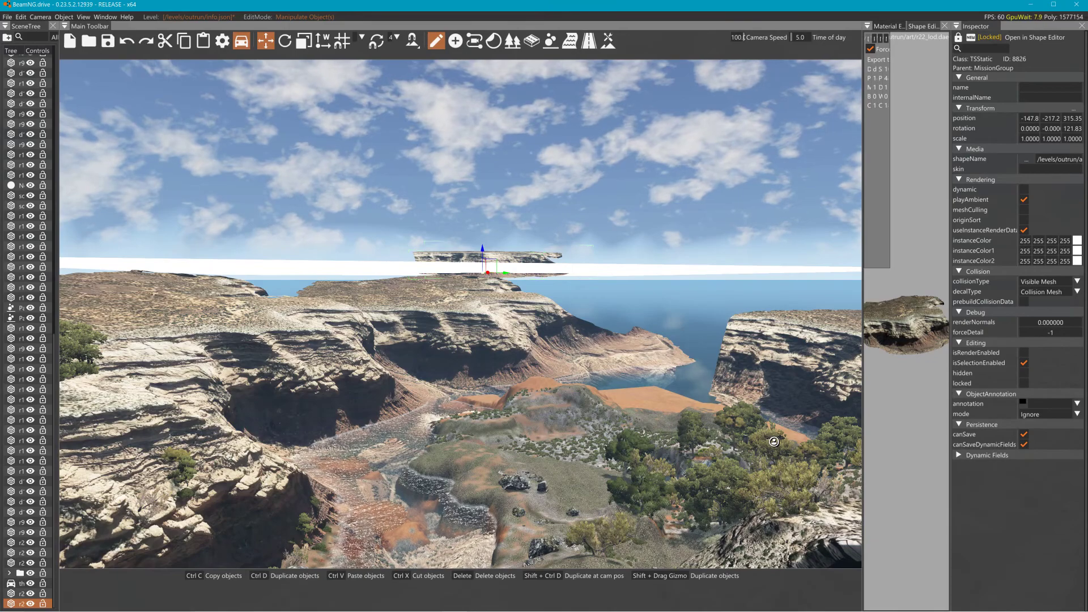
pyautogui.moveTo(506, 273); pyautogui.dragTo(639, 312)
# - Fly the camera away from and back toward the cliffs to examine how their detail changes with distance
pyautogui.moveTo(684, 312); pyautogui.dragTo(753, 339, button='right')
pyautogui.press('w')
pyautogui.press('w')
pyautogui.press('s')
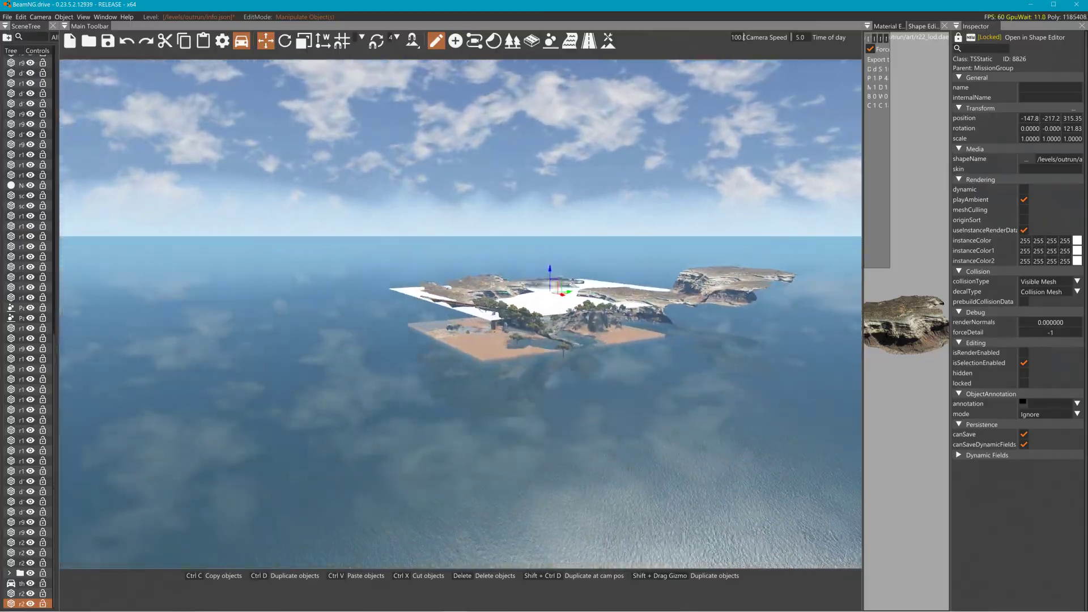
pyautogui.press('w')
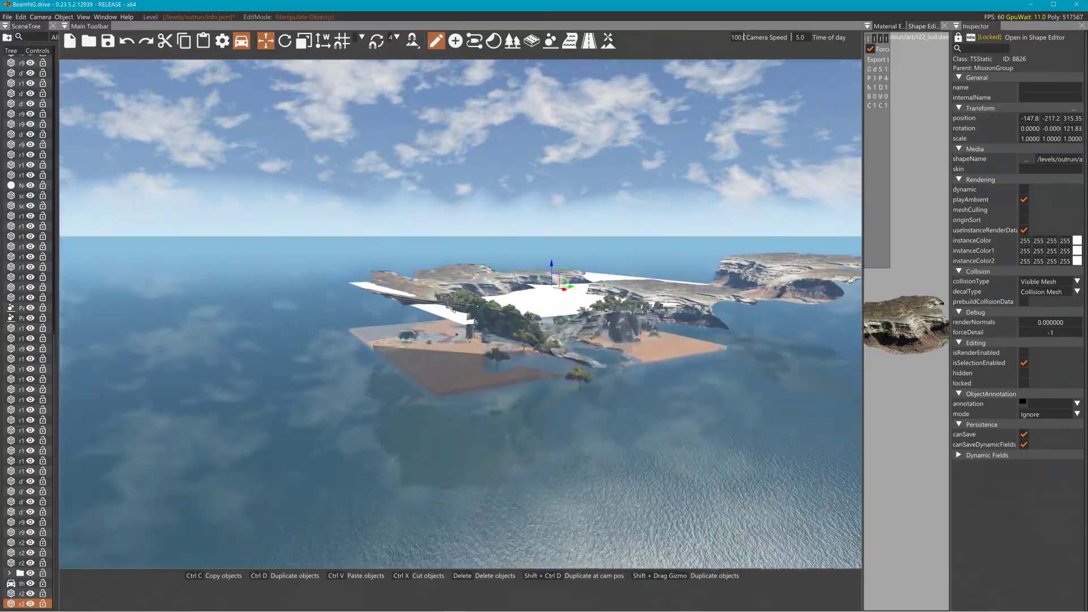
pyautogui.press('w')
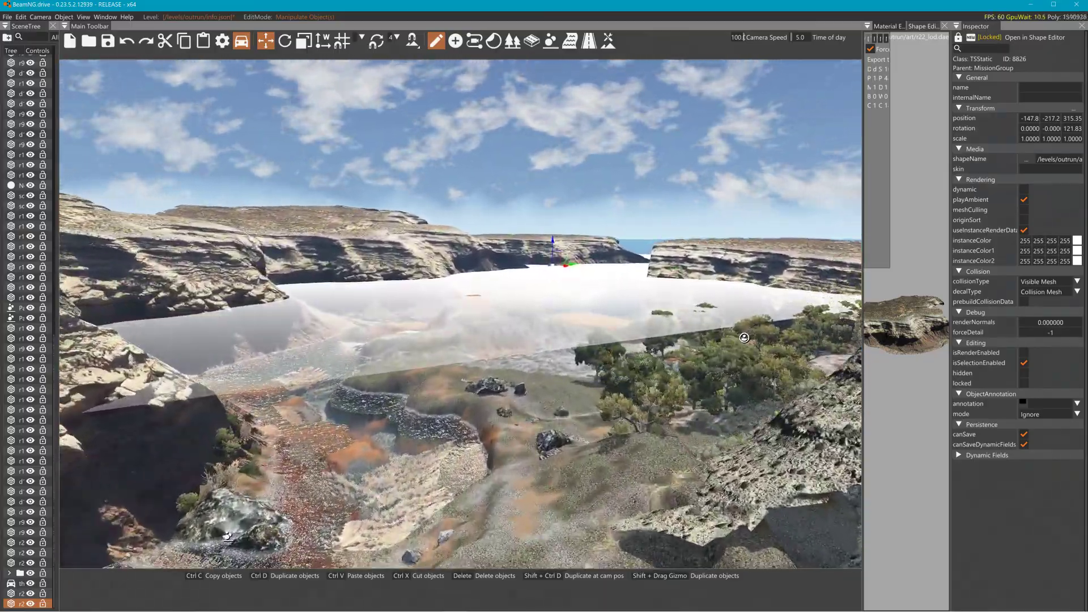
pyautogui.press('w')
pyautogui.press('s')
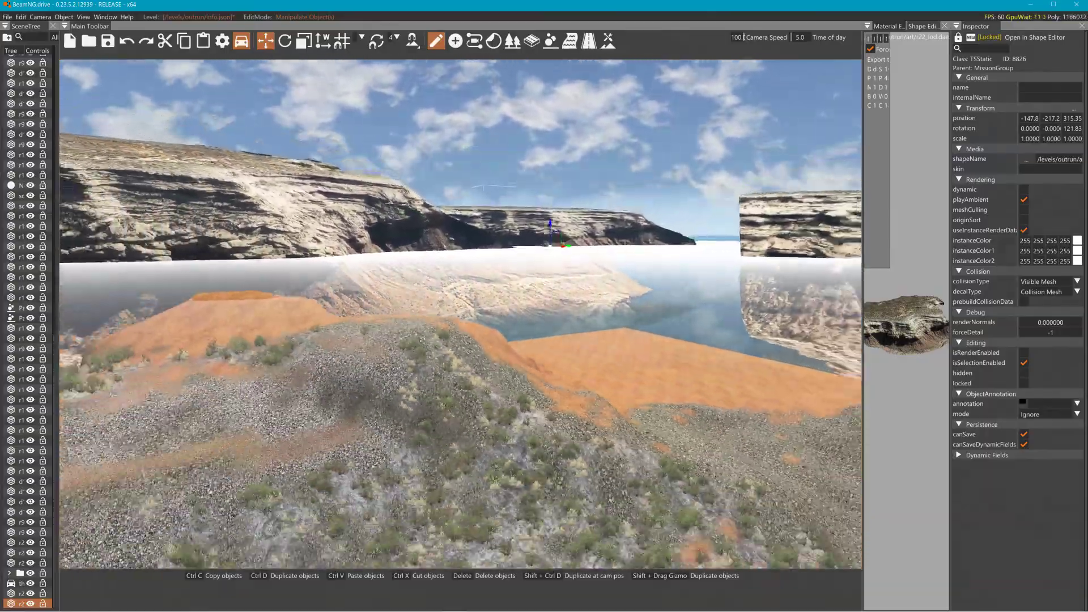
pyautogui.press('s')
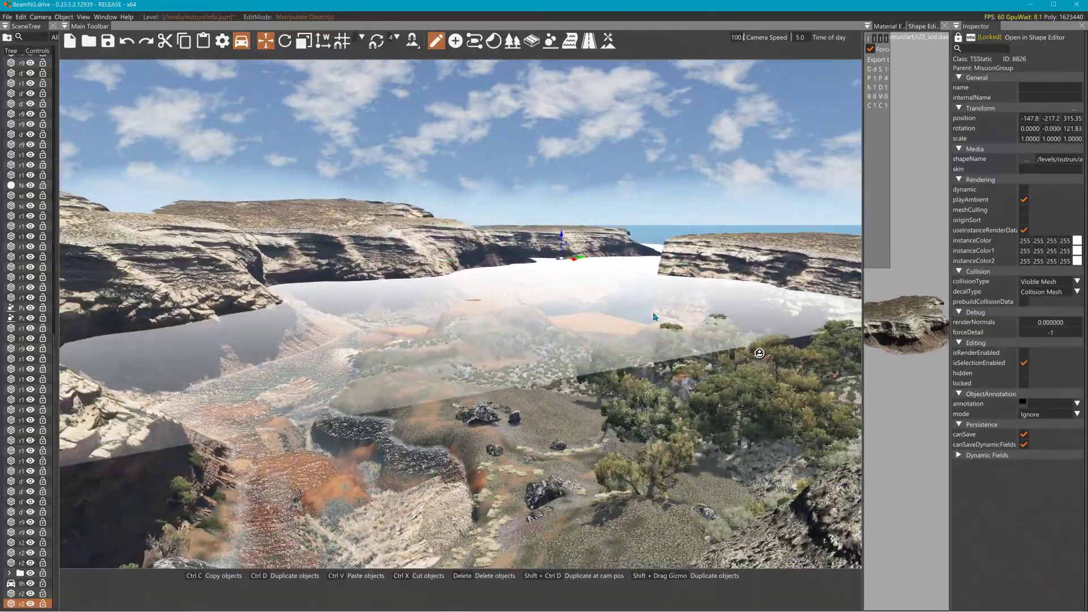
pyautogui.press('s')
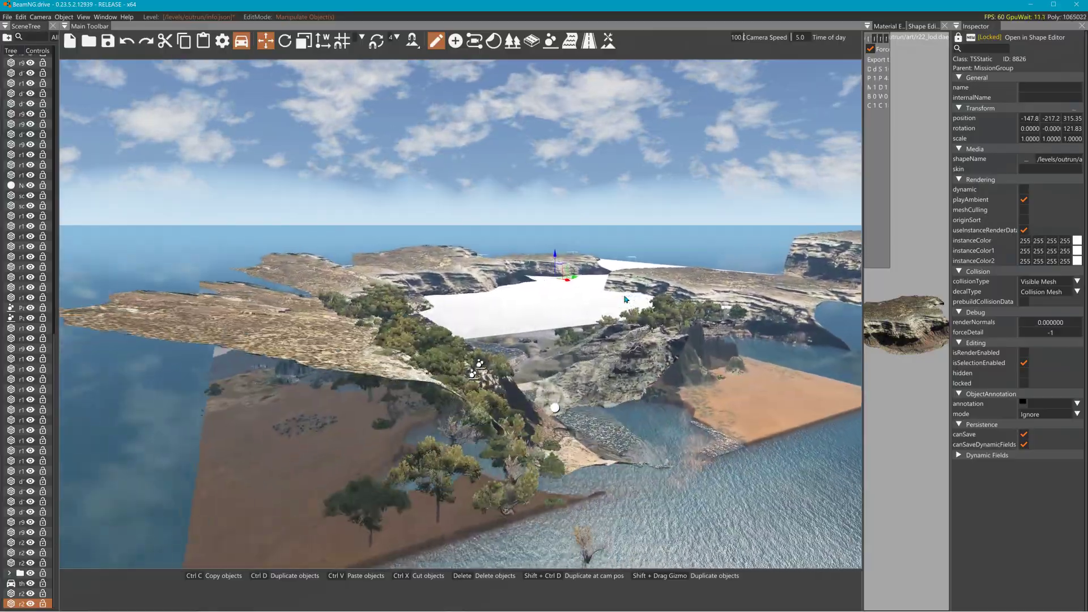
pyautogui.press('w')
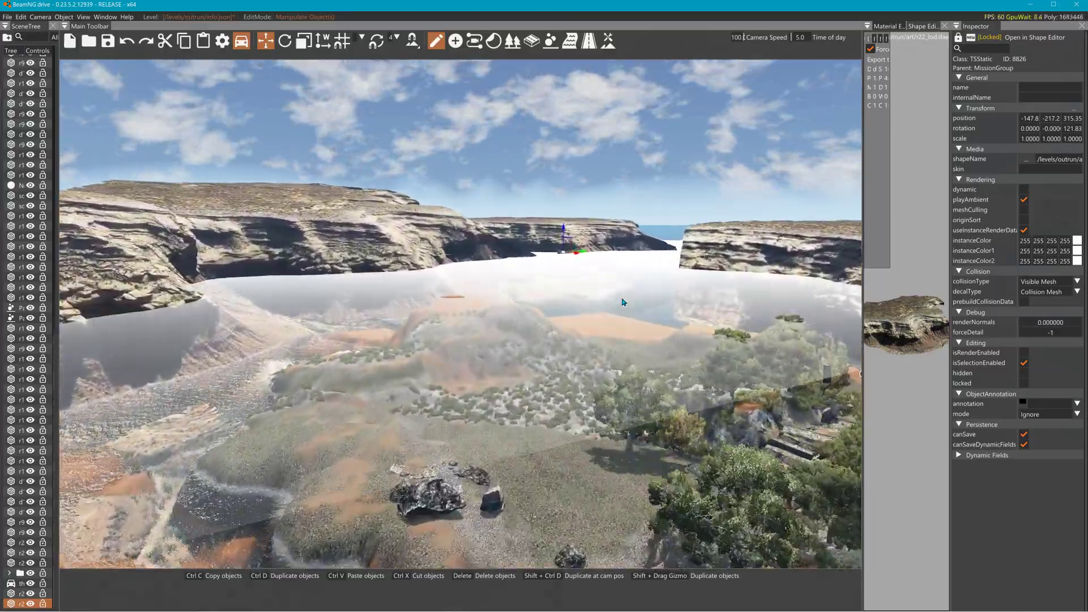
pyautogui.press('w')
pyautogui.moveTo(623, 302); pyautogui.dragTo(658, 301, button='right')
pyautogui.press('s')
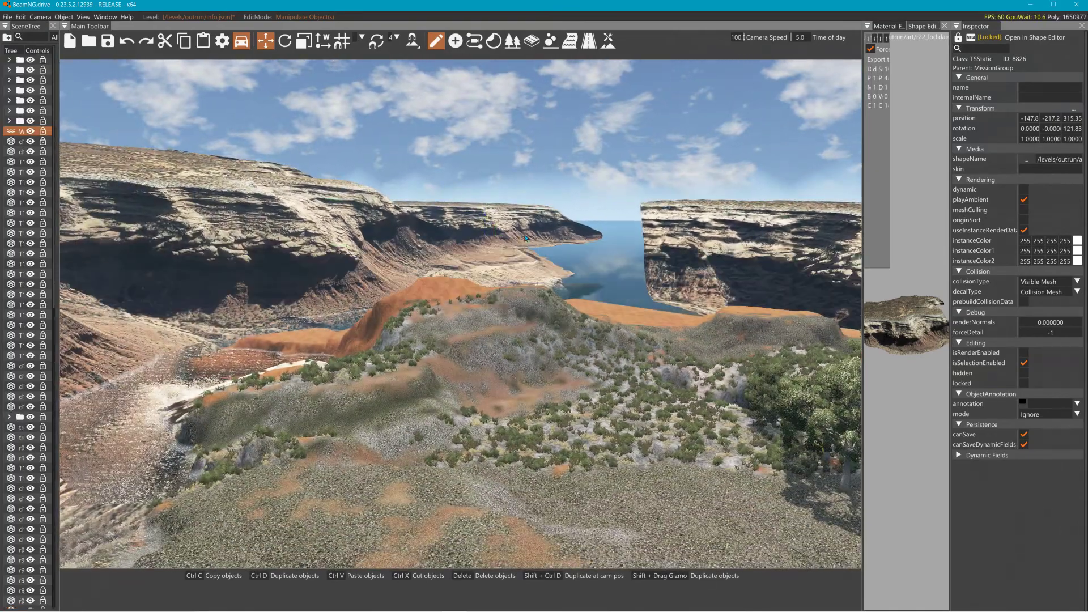
# - Select the distant cliff model in the level, switch to Blender and select the Colmesh-1 collision mesh
pyautogui.click(529, 236)
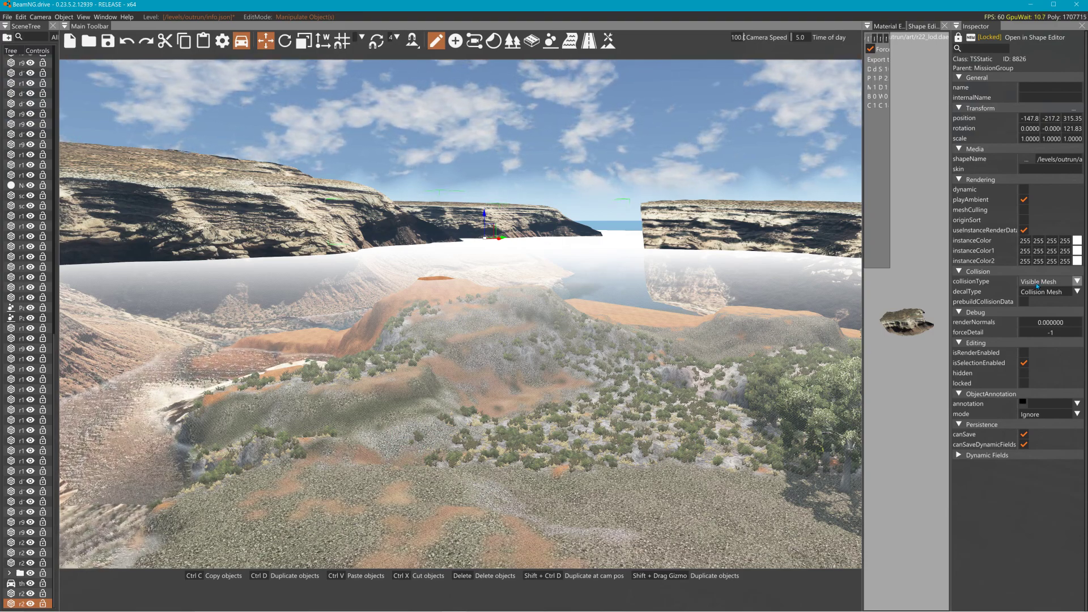
pyautogui.hotkey('alt', 'Tab')
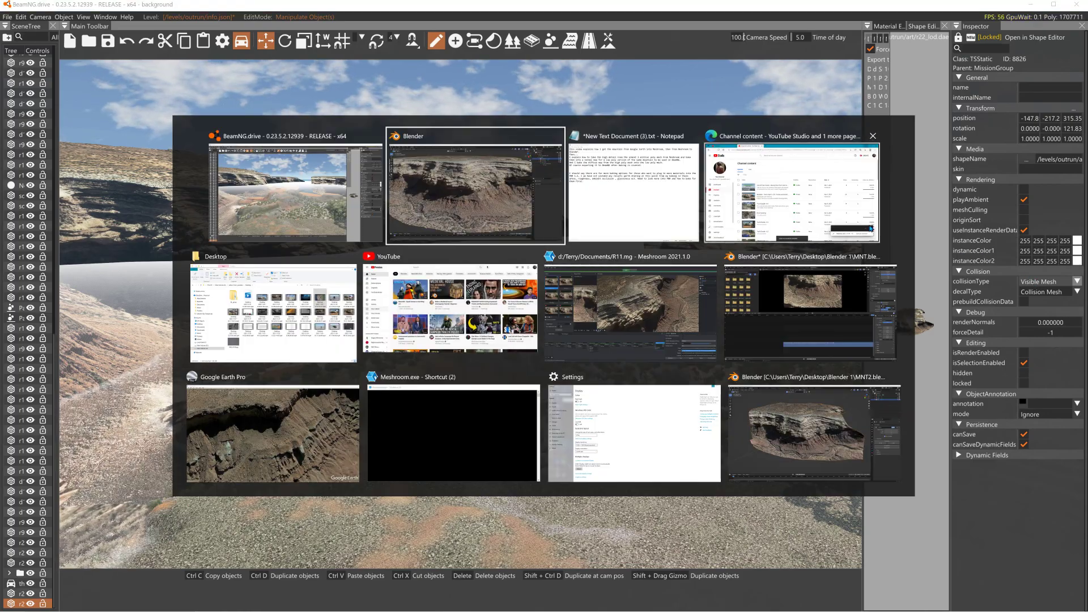
pyautogui.hotkey('alt', 'Tab')
pyautogui.hotkey('alt', 'Tab')
pyautogui.hotkey('alt', 'Tab')
pyautogui.hotkey('alt', 'Tab')
pyautogui.hotkey('alt', 'Tab')
pyautogui.hotkey('alt', 'Tab')
pyautogui.hotkey('alt', 'Tab')
pyautogui.hotkey('alt', 'Tab')
pyautogui.hotkey('alt', 'Tab')
pyautogui.hotkey('alt', 'Tab')
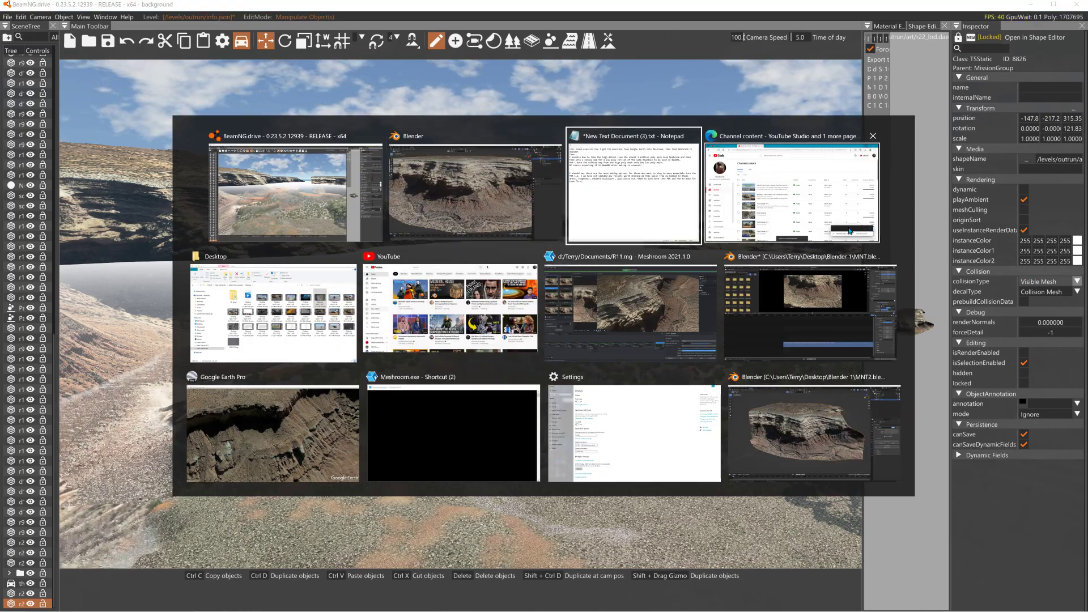
pyautogui.hotkey('alt', 'Tab')
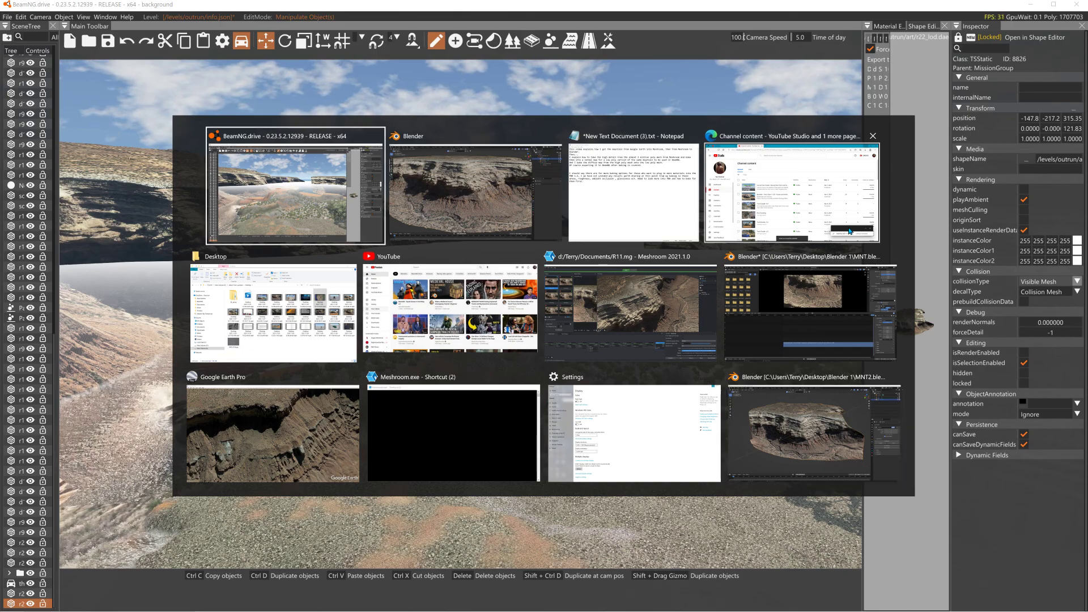
pyautogui.hotkey('alt', 'Tab')
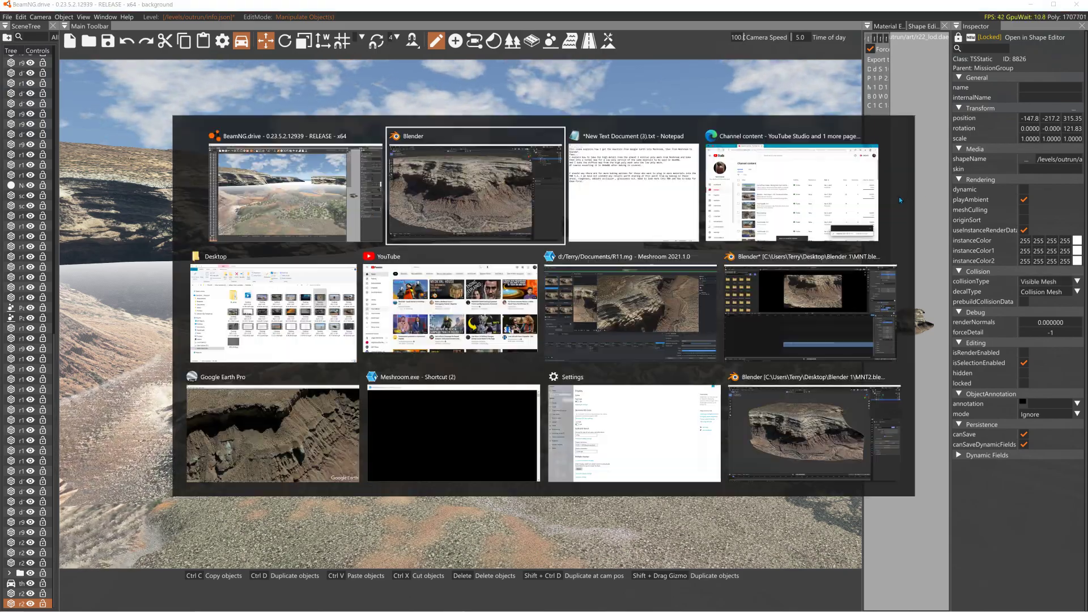
pyautogui.click(974, 92)
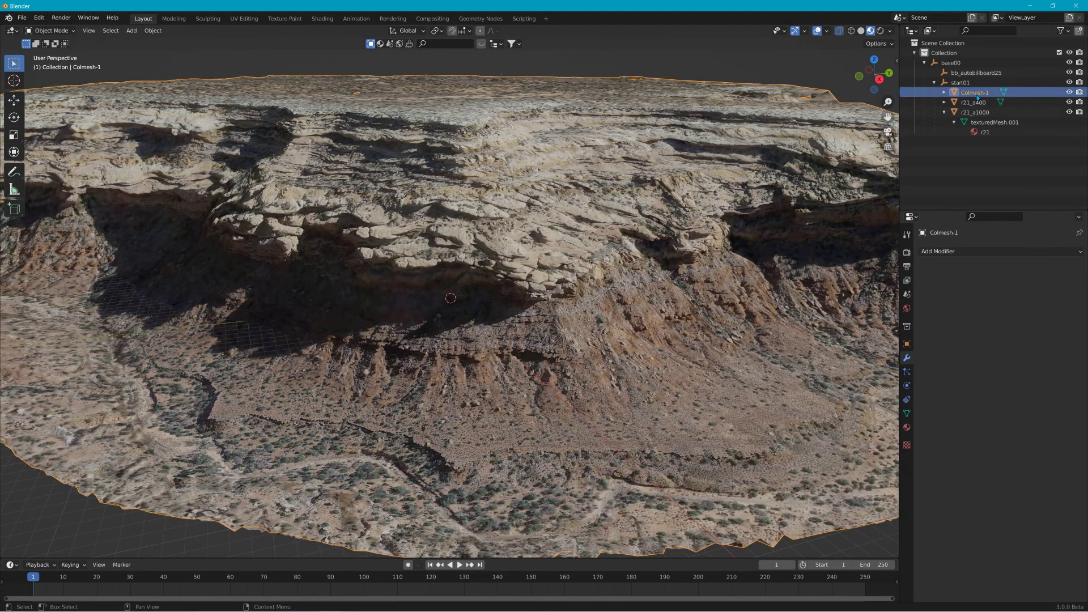
# - Delete the Colmesh-1 collision mesh from under start01 and select the remaining r21_a1000 and r21_a400 meshes in turn
pyautogui.click(979, 104)
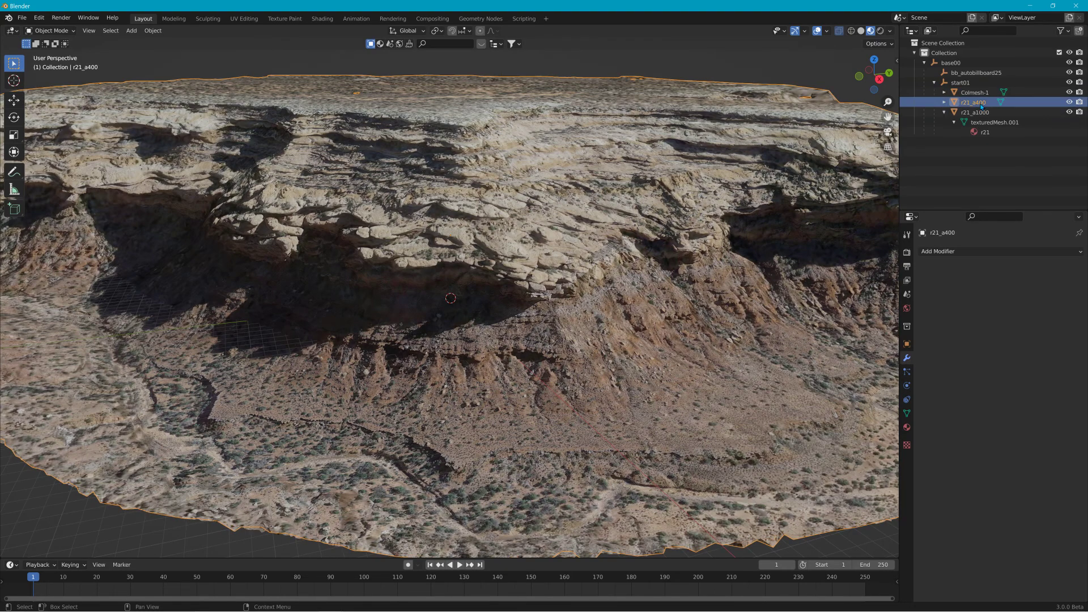
pyautogui.click(978, 93)
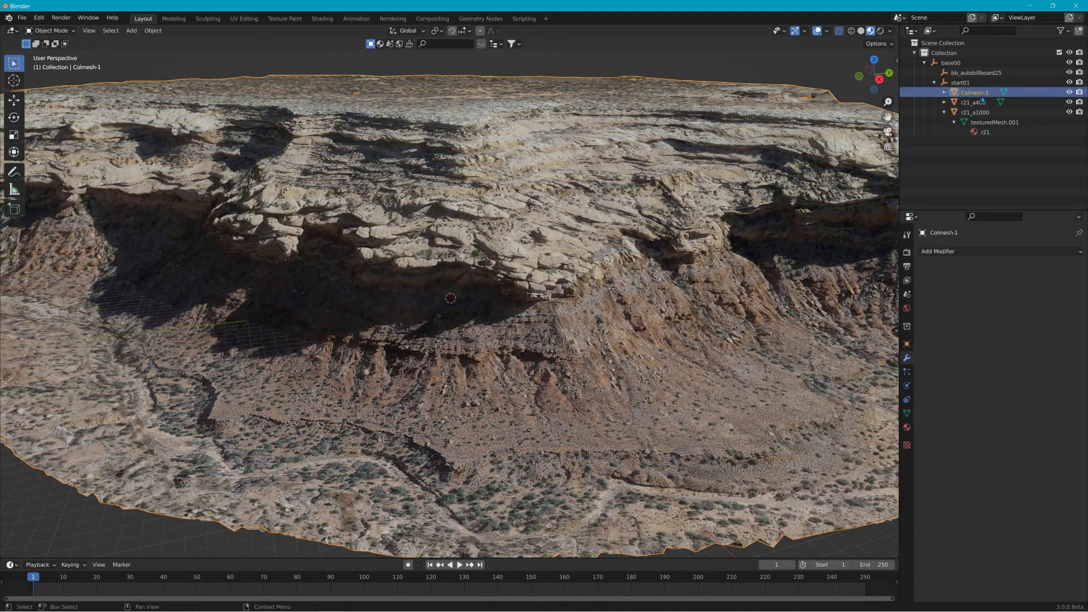
pyautogui.press('Delete')
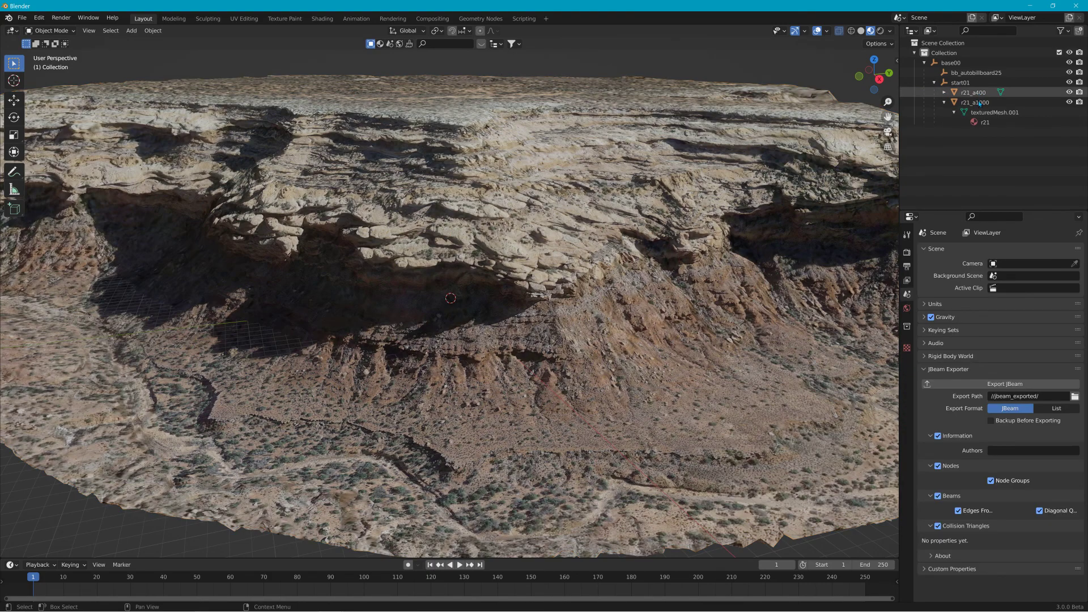
pyautogui.click(979, 104)
pyautogui.click(977, 94)
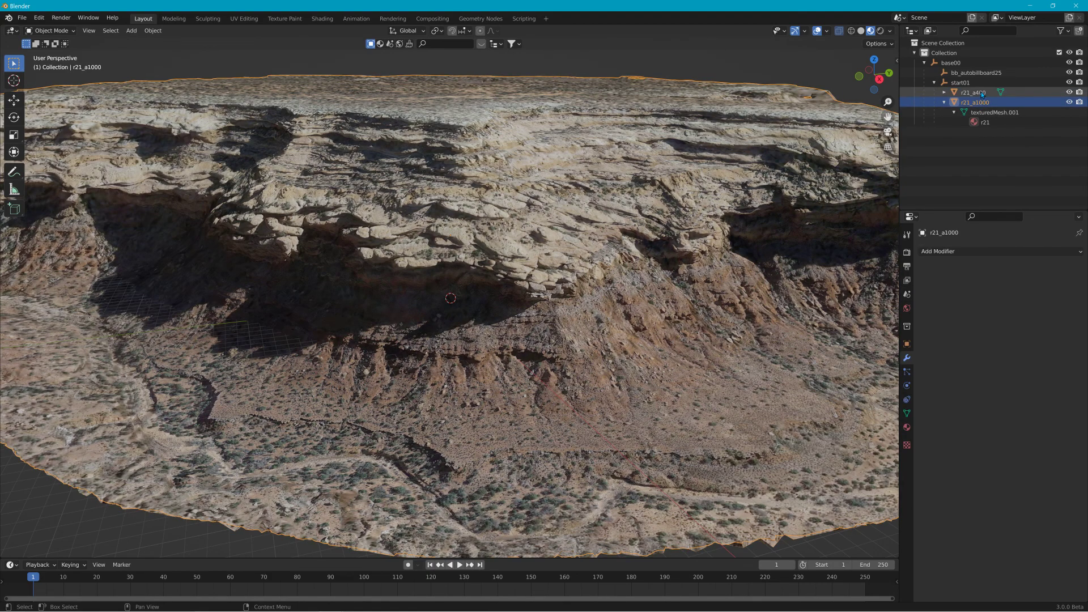
# - Switch to BeamNG.drive and choose Visible Mesh as the selected cliff model's collision type
pyautogui.hotkey('alt', 'Tab')
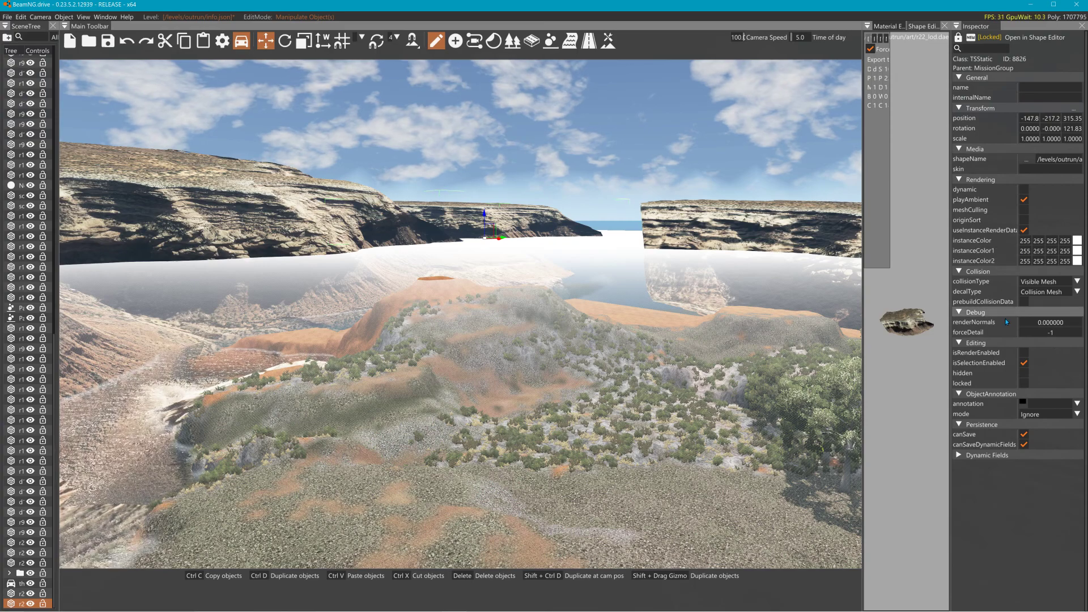
pyautogui.click(1058, 281)
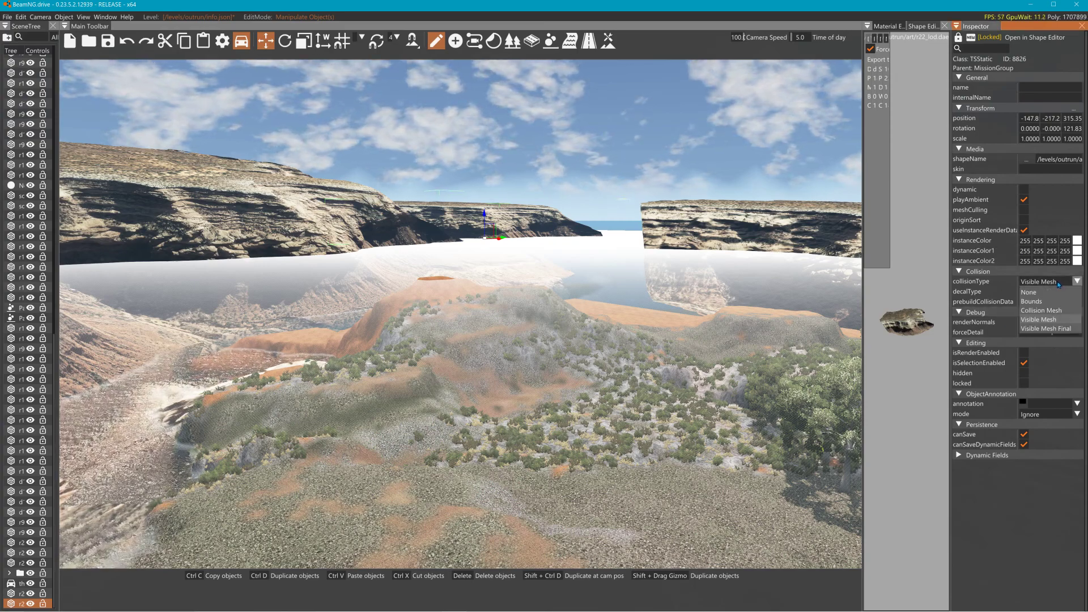
pyautogui.click(1046, 318)
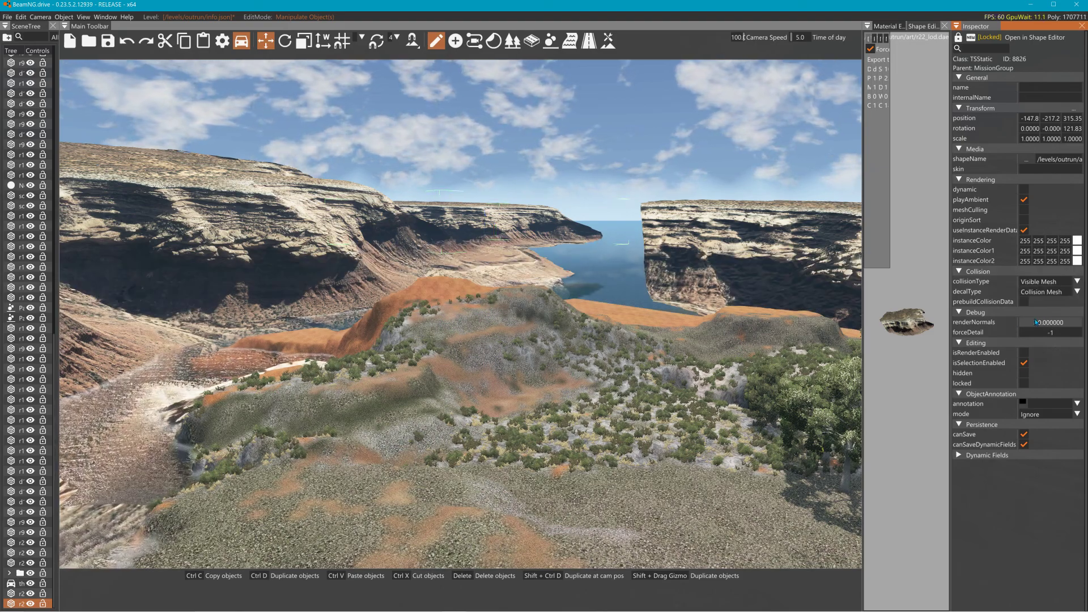